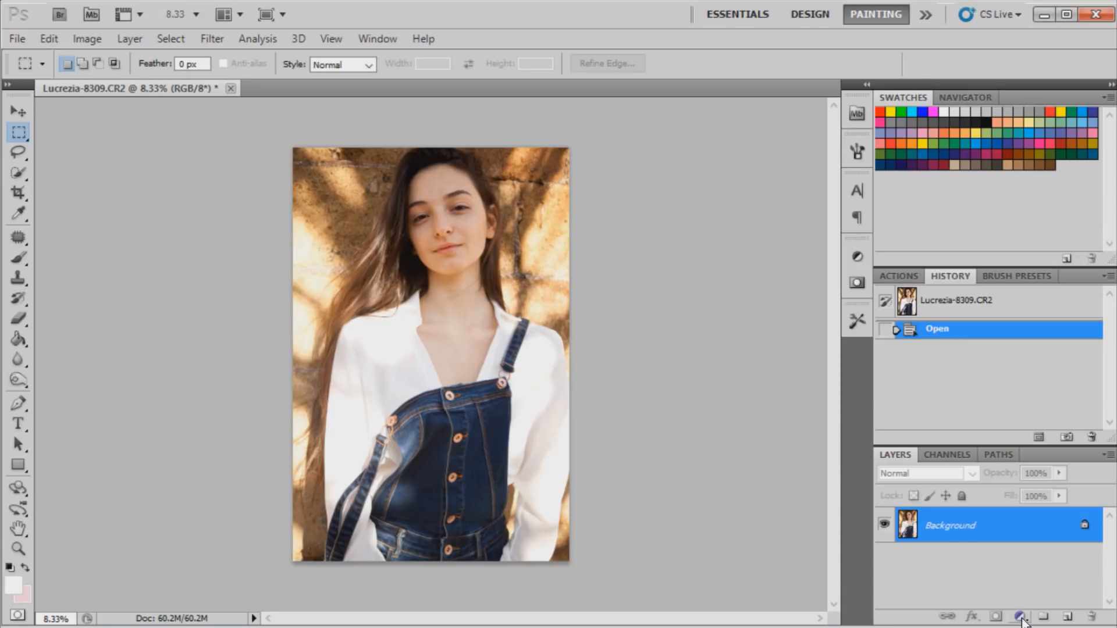
click(1020, 618)
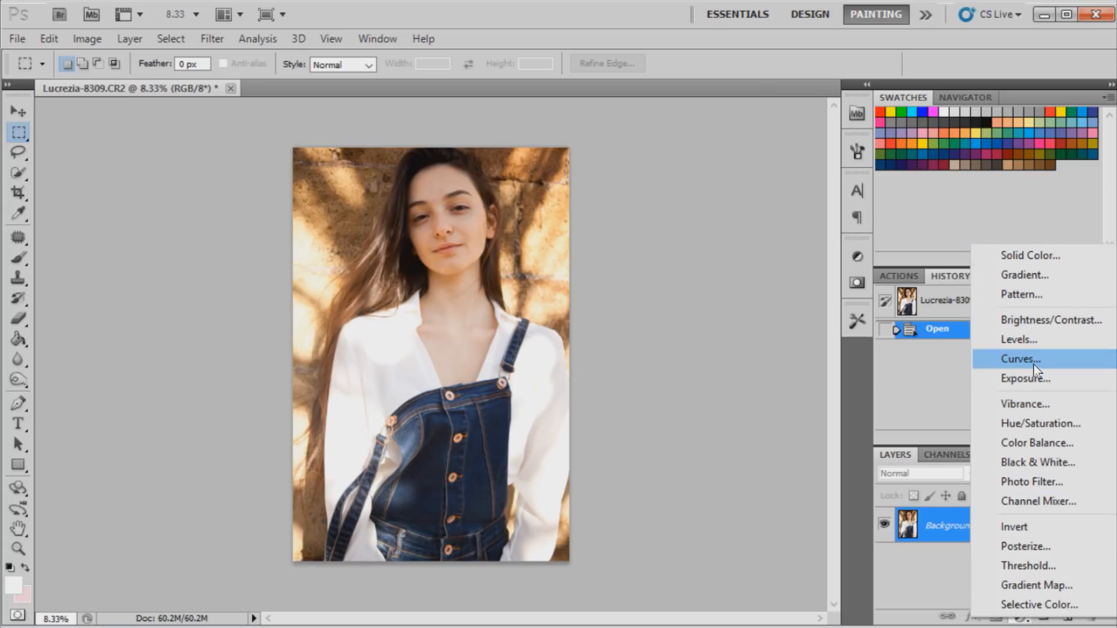
click(1028, 329)
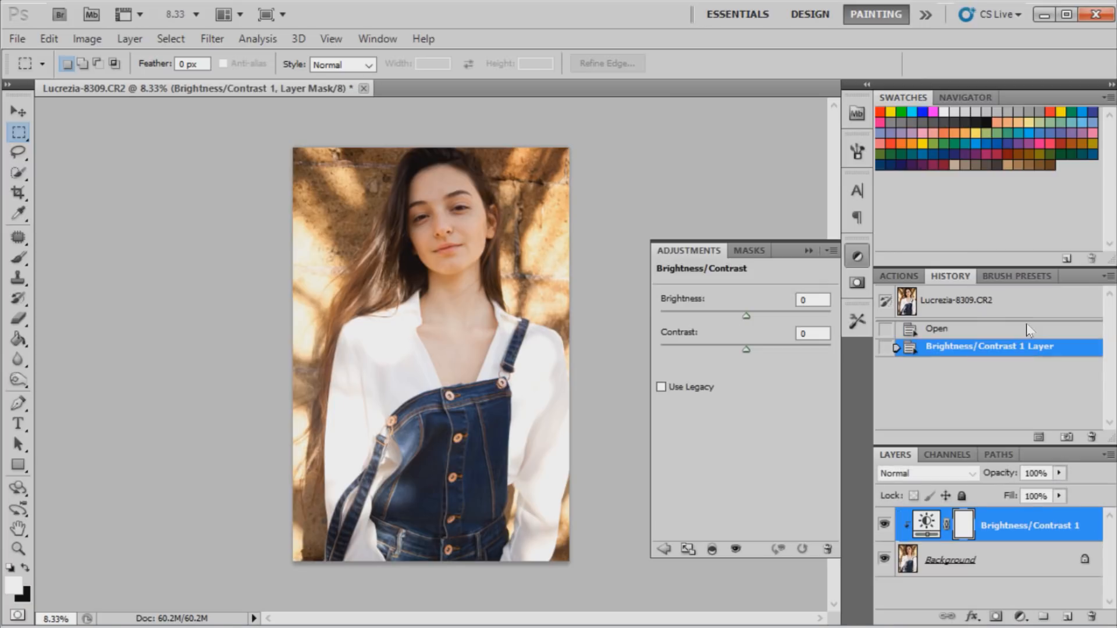
mouse_move(745, 320)
mouse_down()
mouse_move(762, 319)
mouse_move(724, 317)
mouse_move(746, 322)
mouse_up()
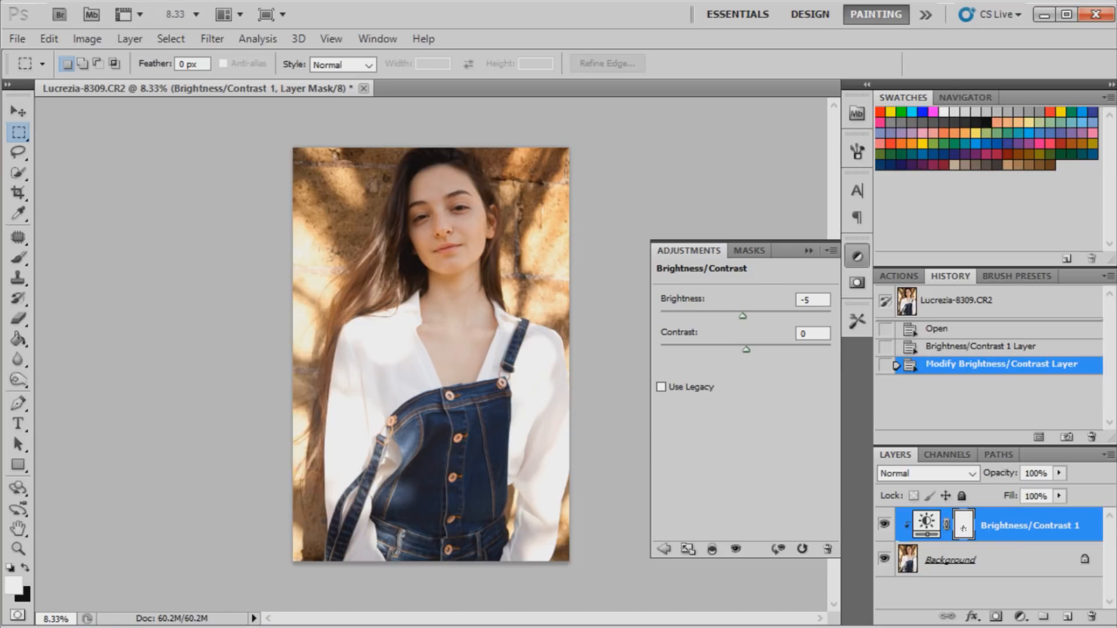
click(897, 305)
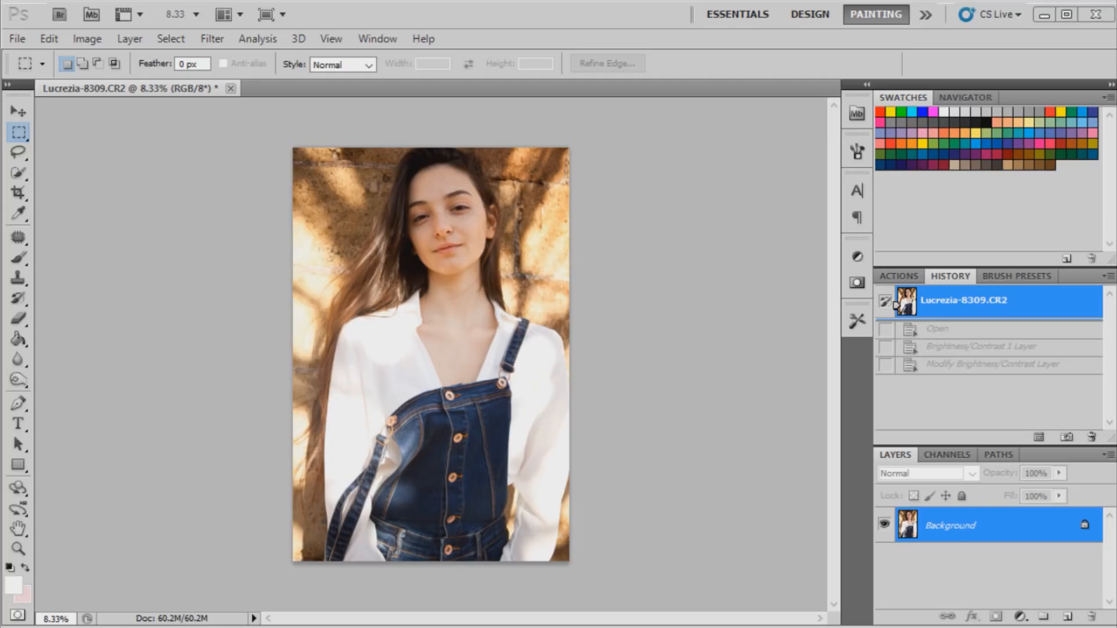
click(743, 397)
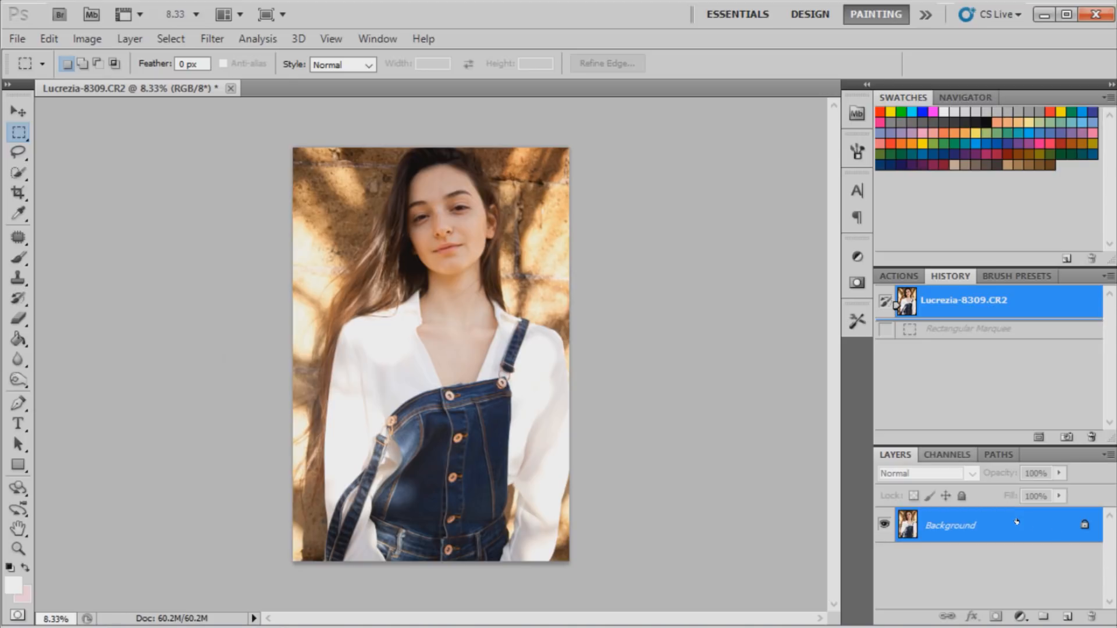
- Add a Curves adjustment layer that brightens the midtones with input 98 and output 158, and invert its mask to black
click(1020, 617)
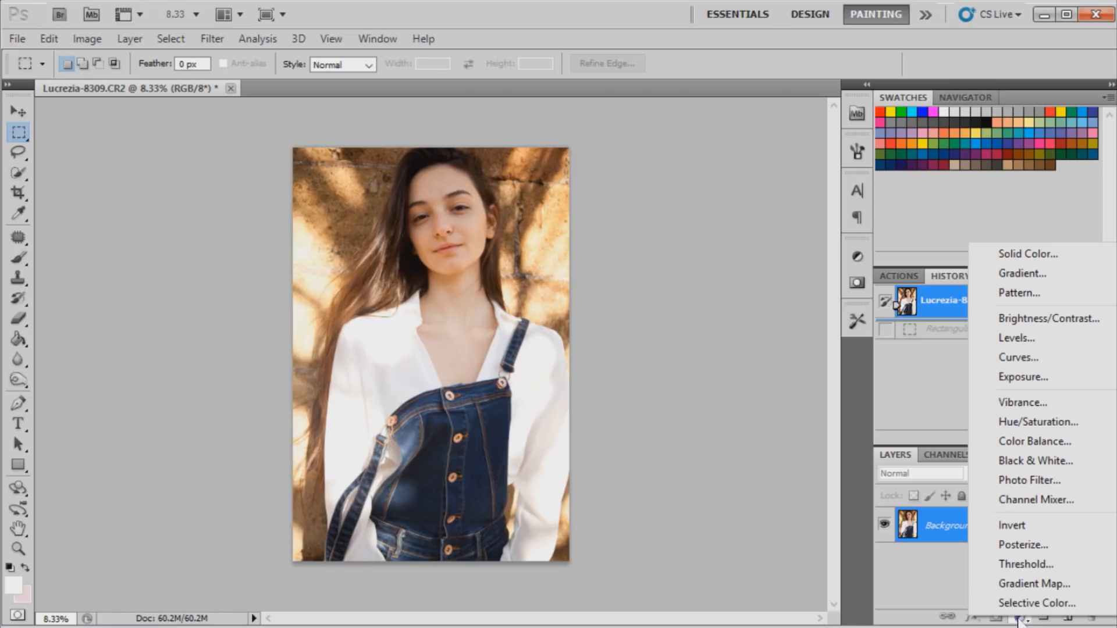
click(1018, 357)
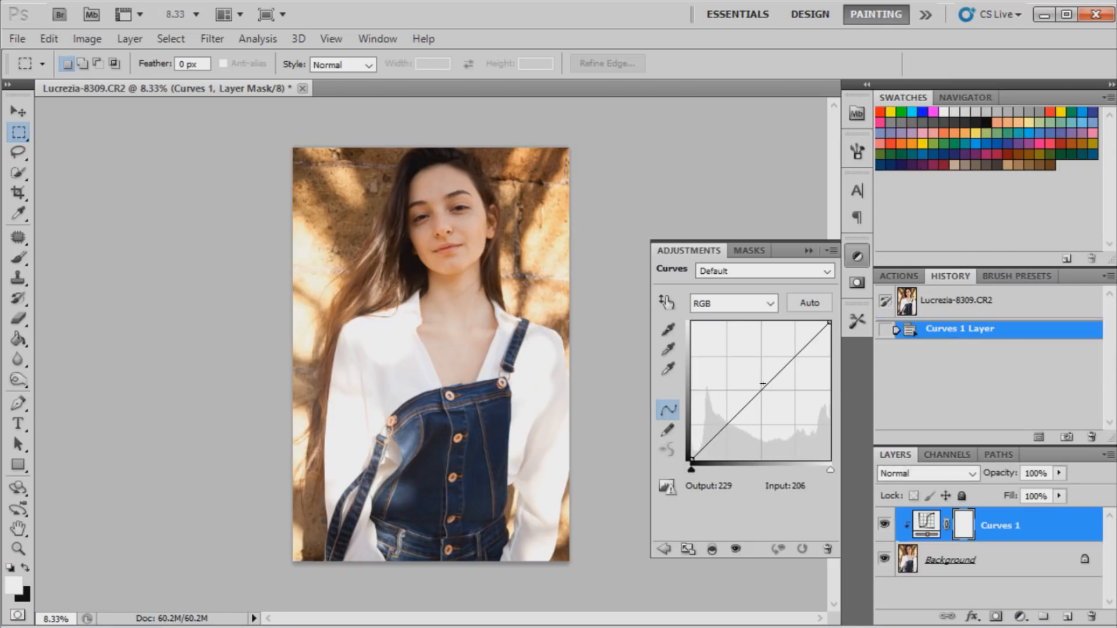
click(762, 384)
drag(761, 384, 745, 374)
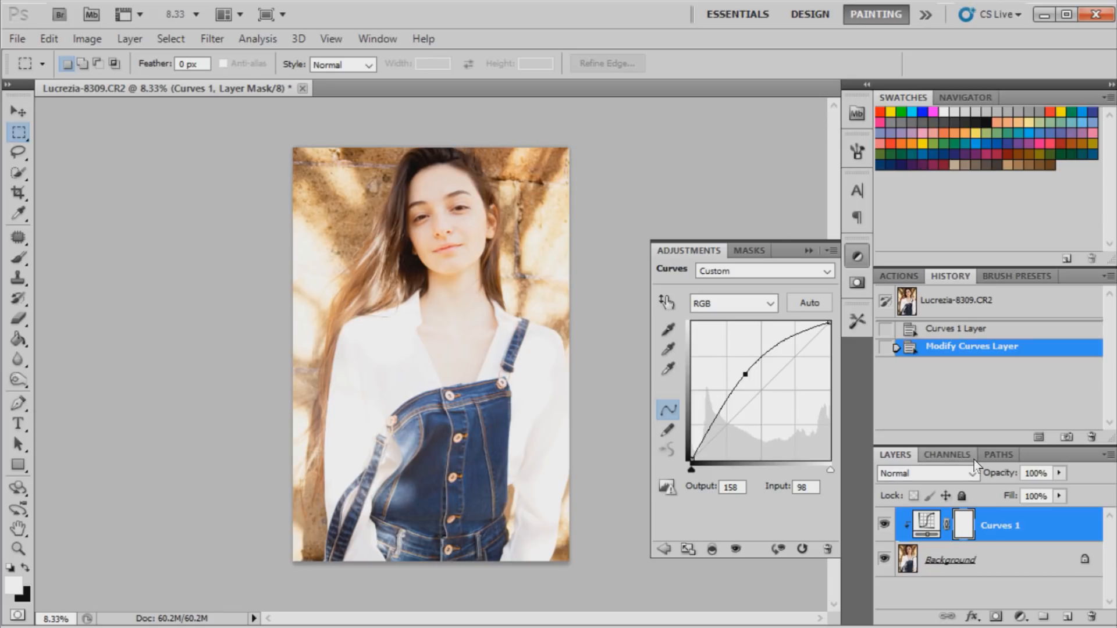
key(ctrl+i)
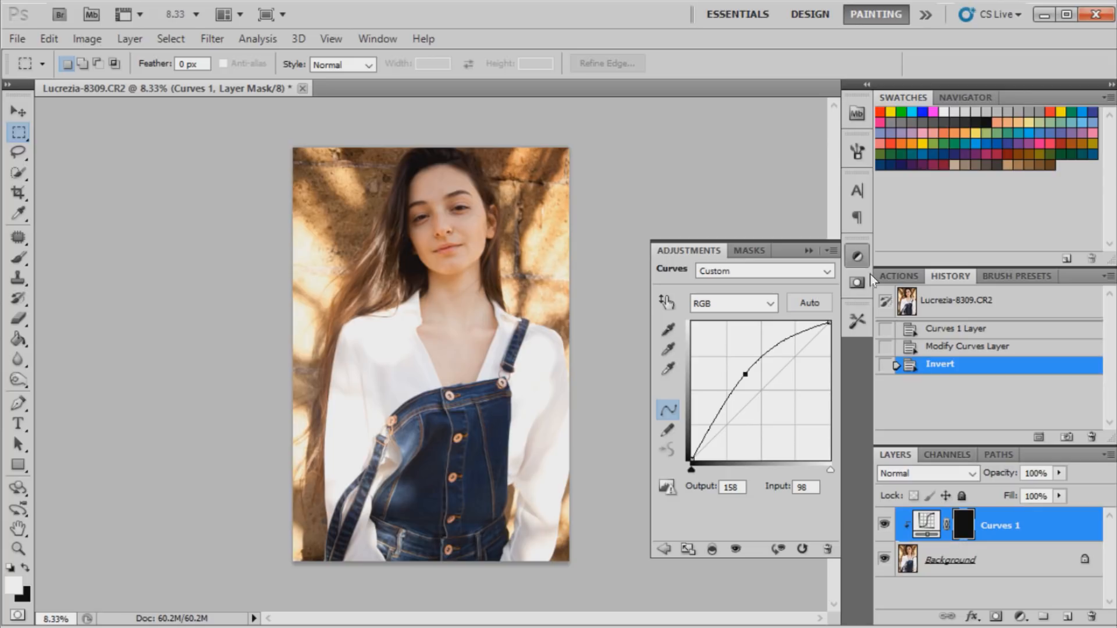
click(858, 258)
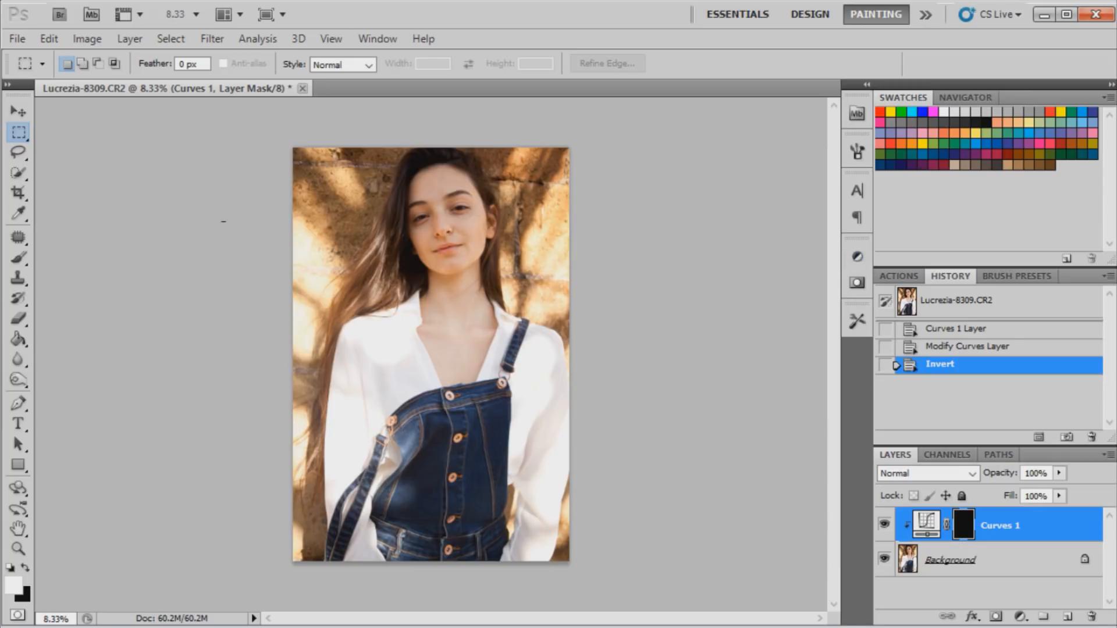
- Brush white at 1% flow with a 57 px brush over the uneven spots on the forehead in the Curves 1 mask
click(19, 259)
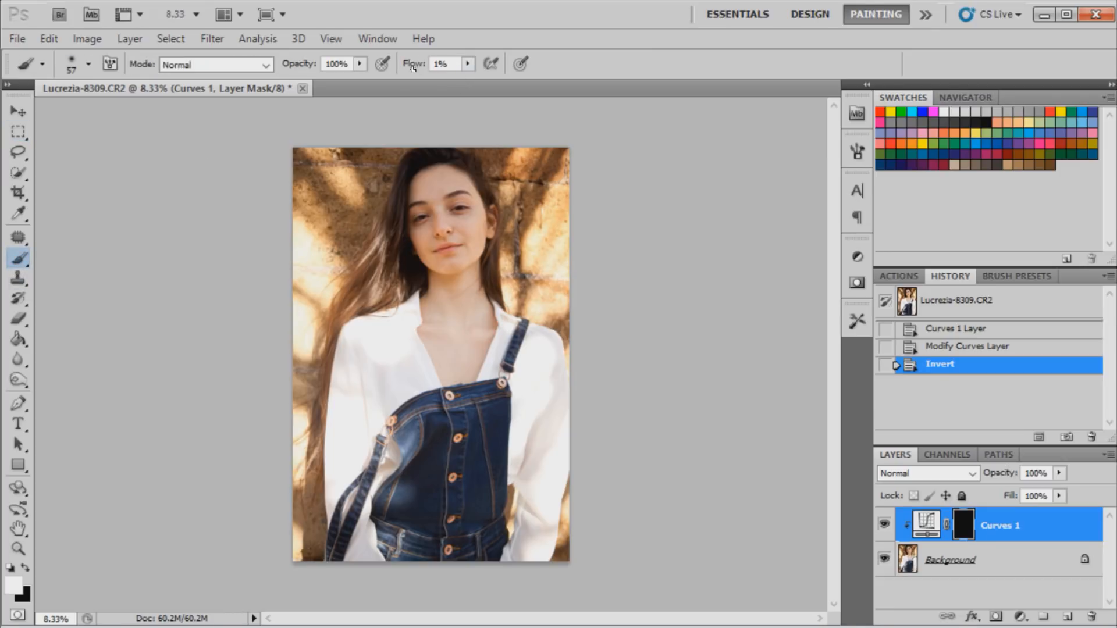
key(ctrl+plus)
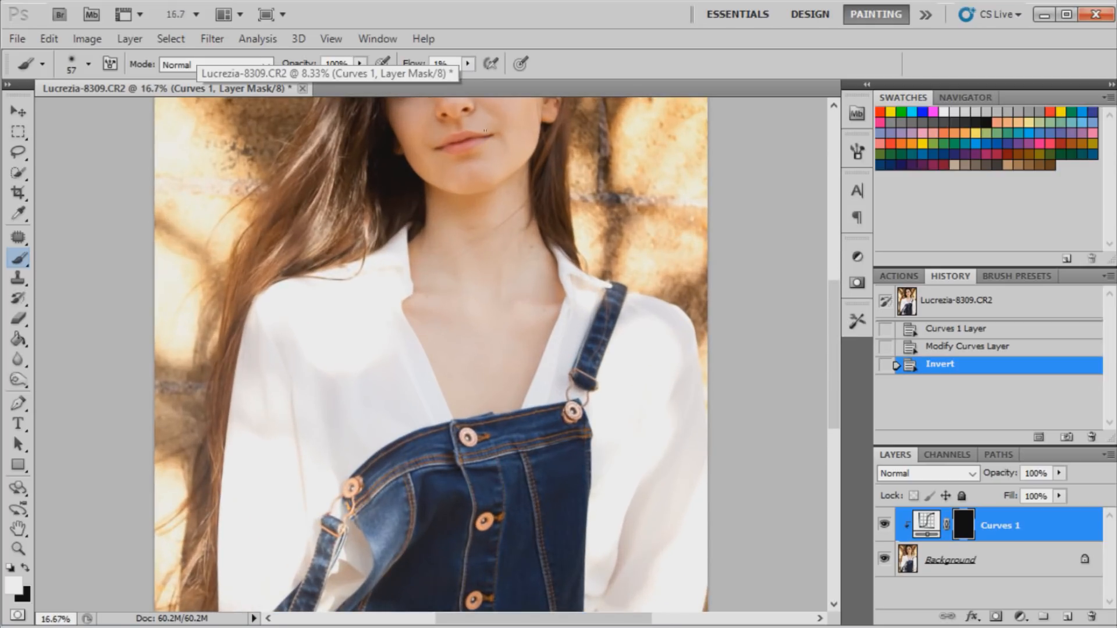
drag(826, 400, 830, 322)
key(ctrl+plus)
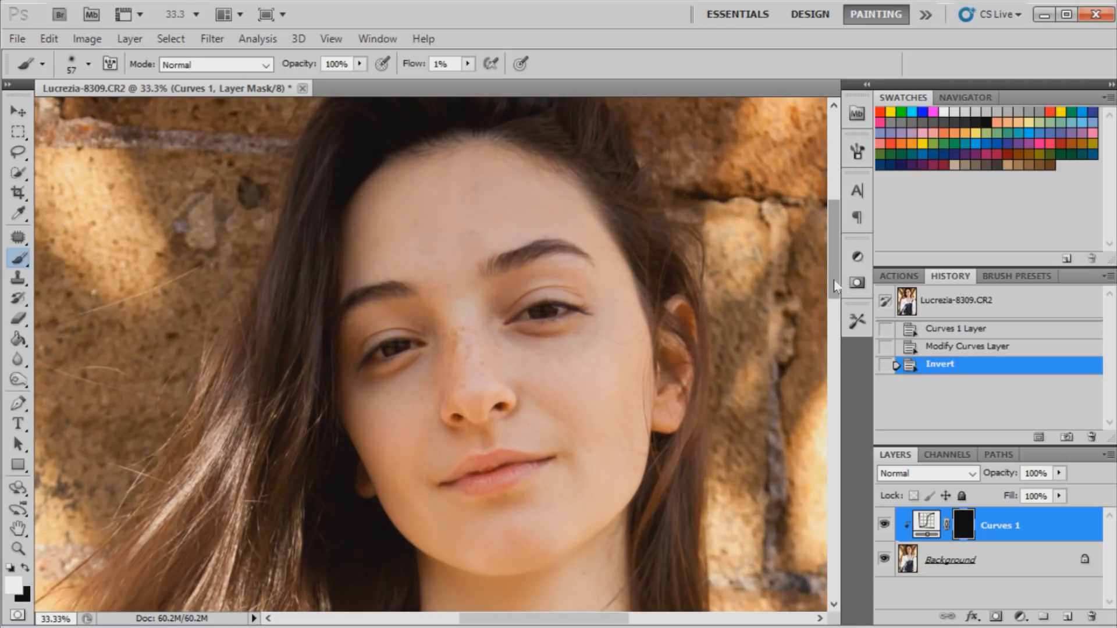
scroll(833, 251, down, 1)
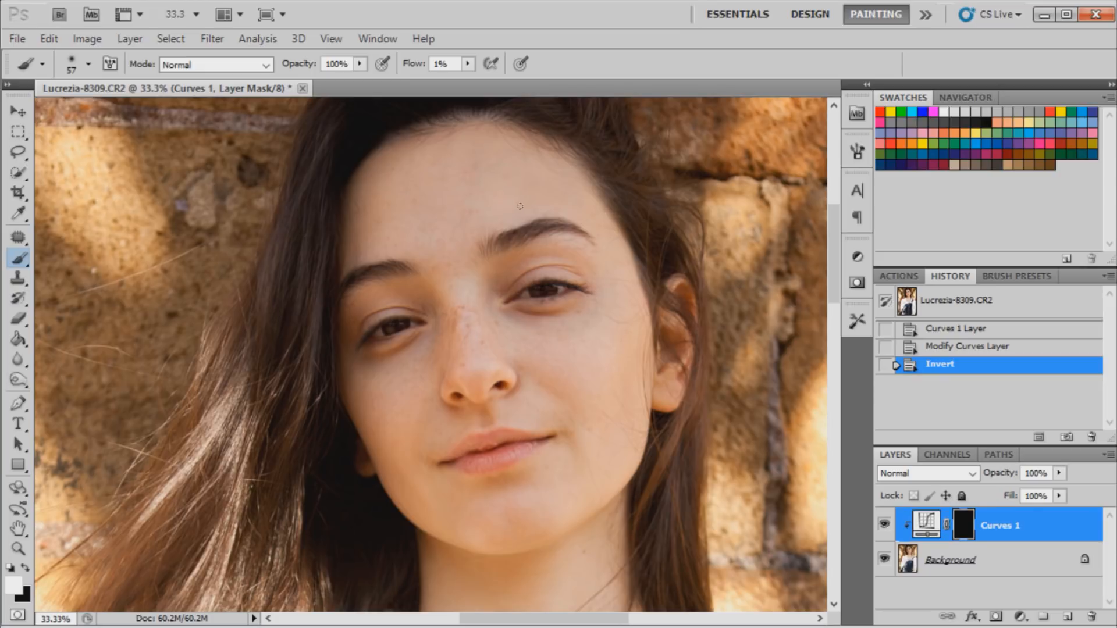
drag(530, 201, 506, 186)
click(505, 185)
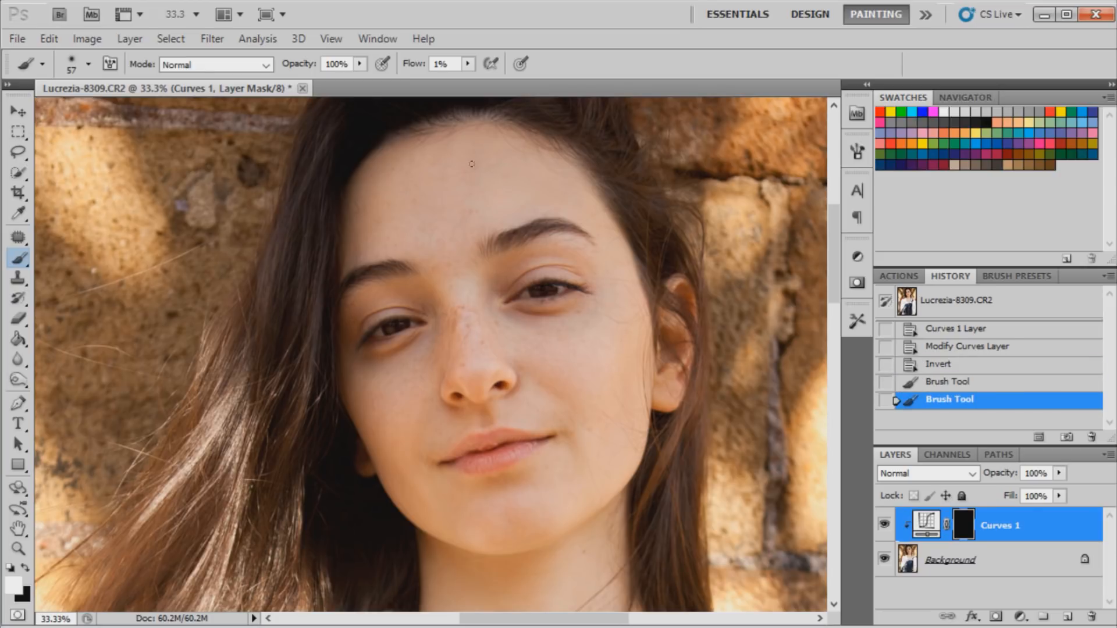
scroll(488, 181, up, 1)
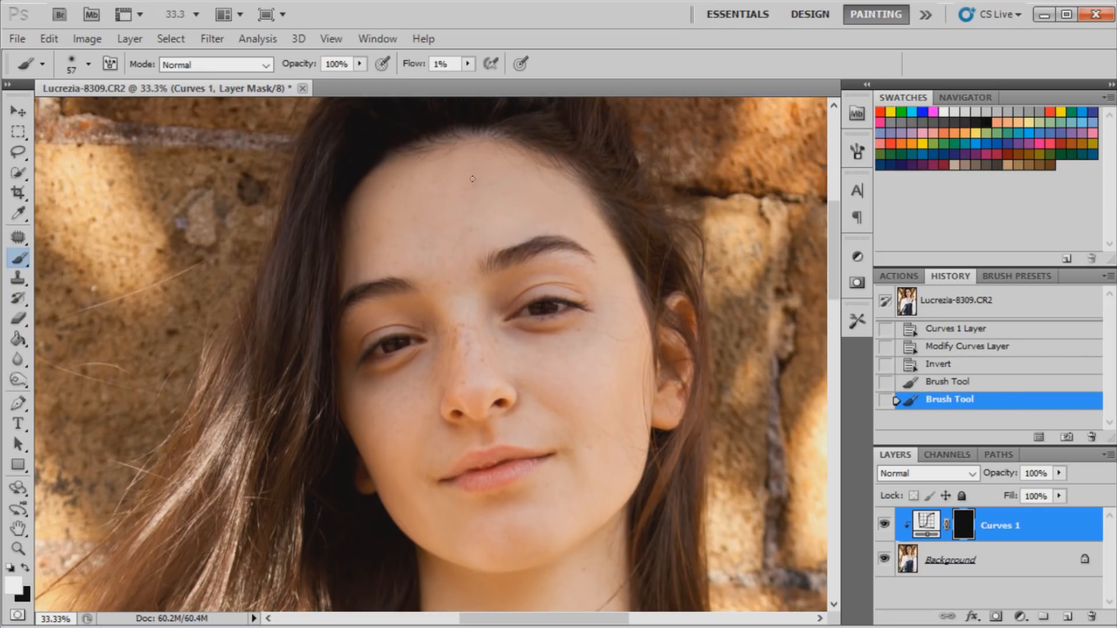
click(474, 176)
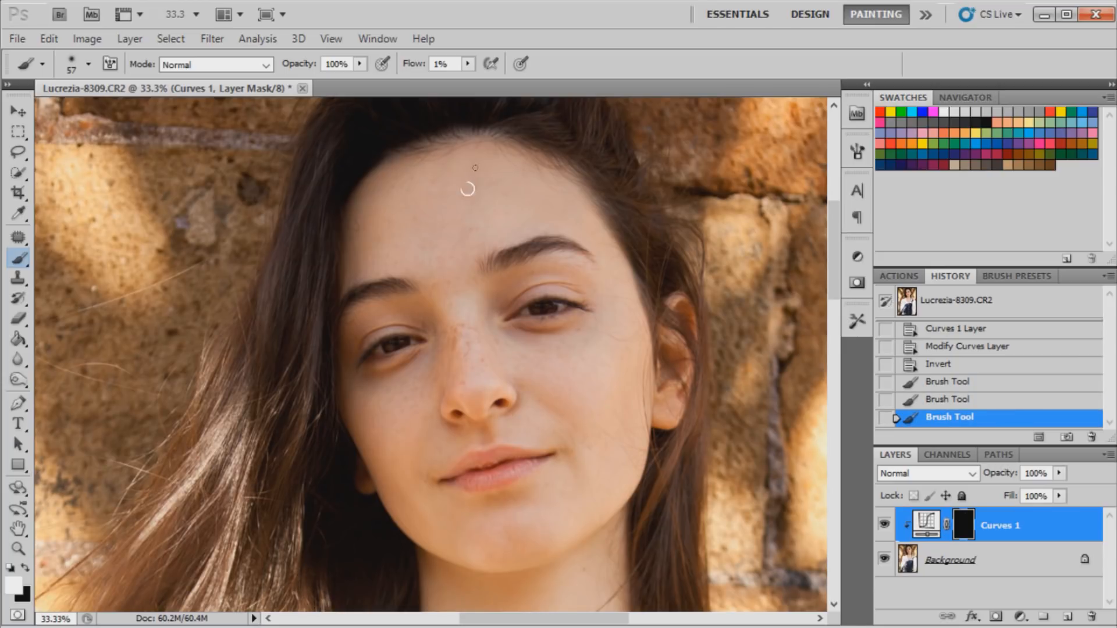
click(467, 247)
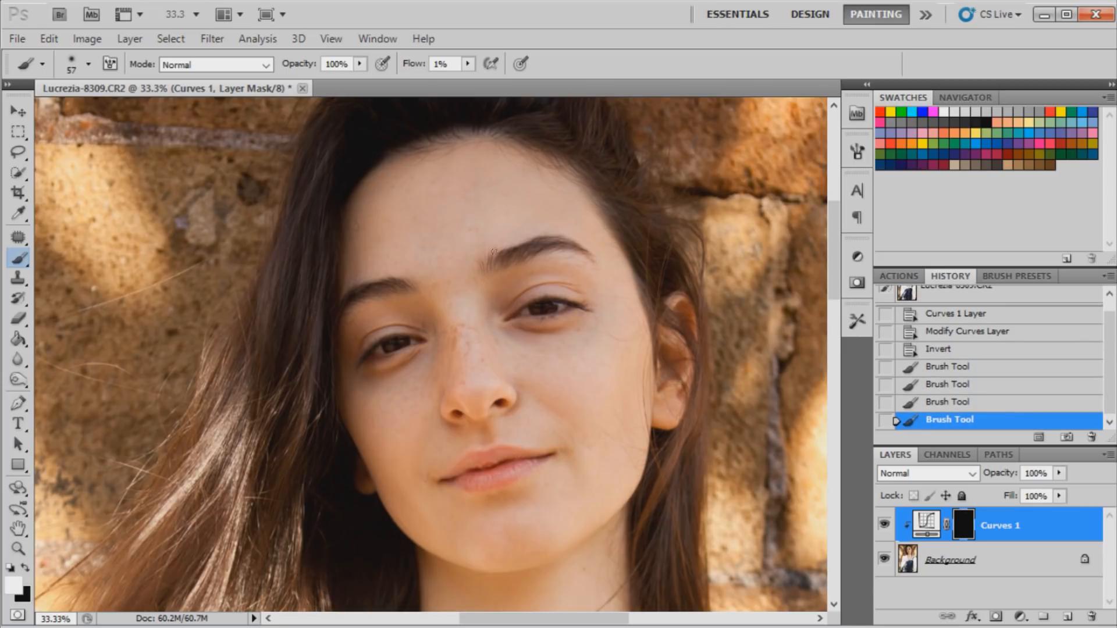
click(462, 216)
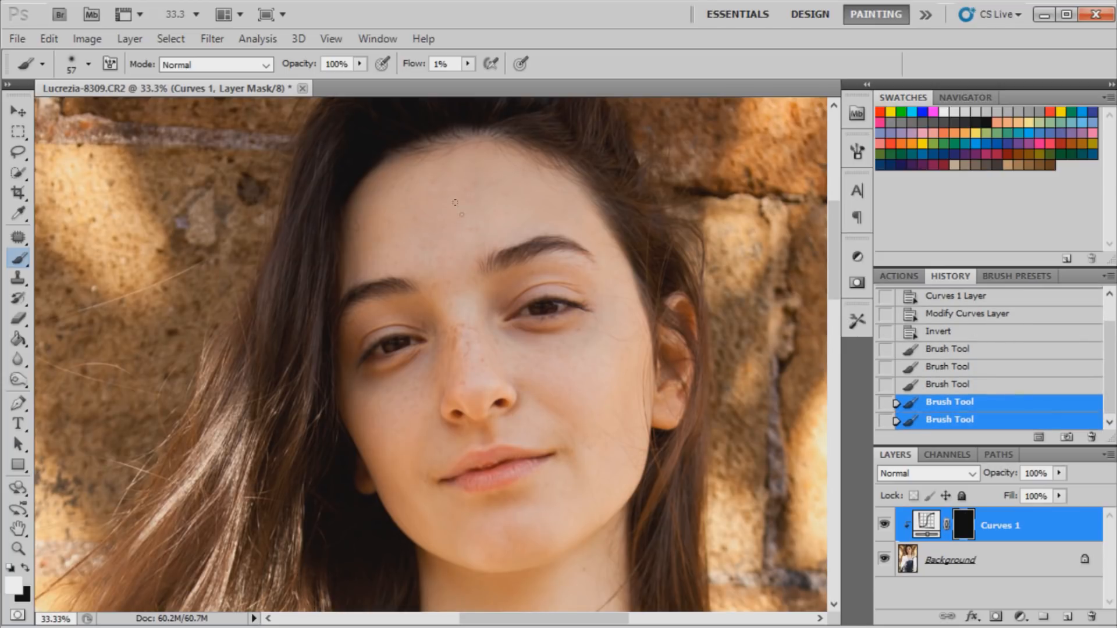
click(420, 193)
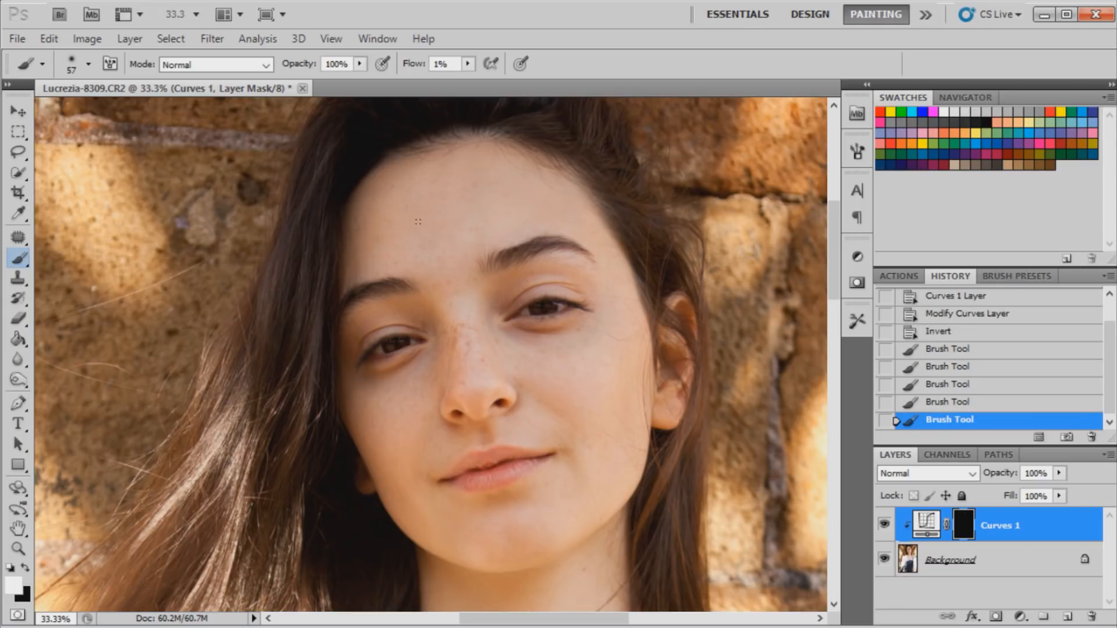
click(423, 193)
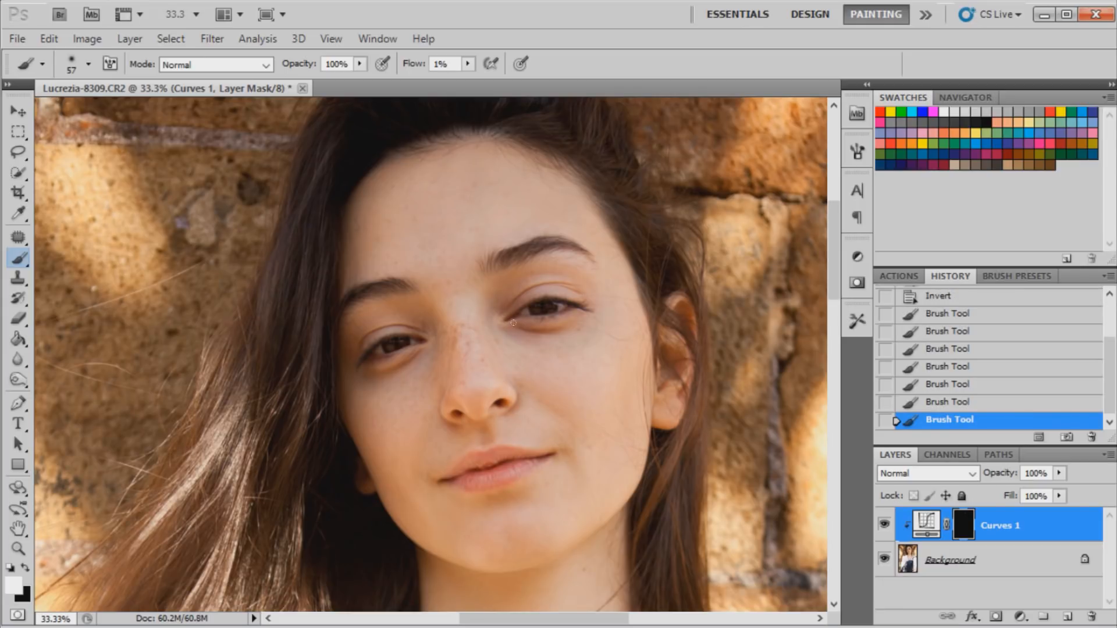
- Brush white on the Curves 1 mask over the dark areas under the eyes, on the cheeks and around the mouth and jaw
scroll(435, 335, right, 5)
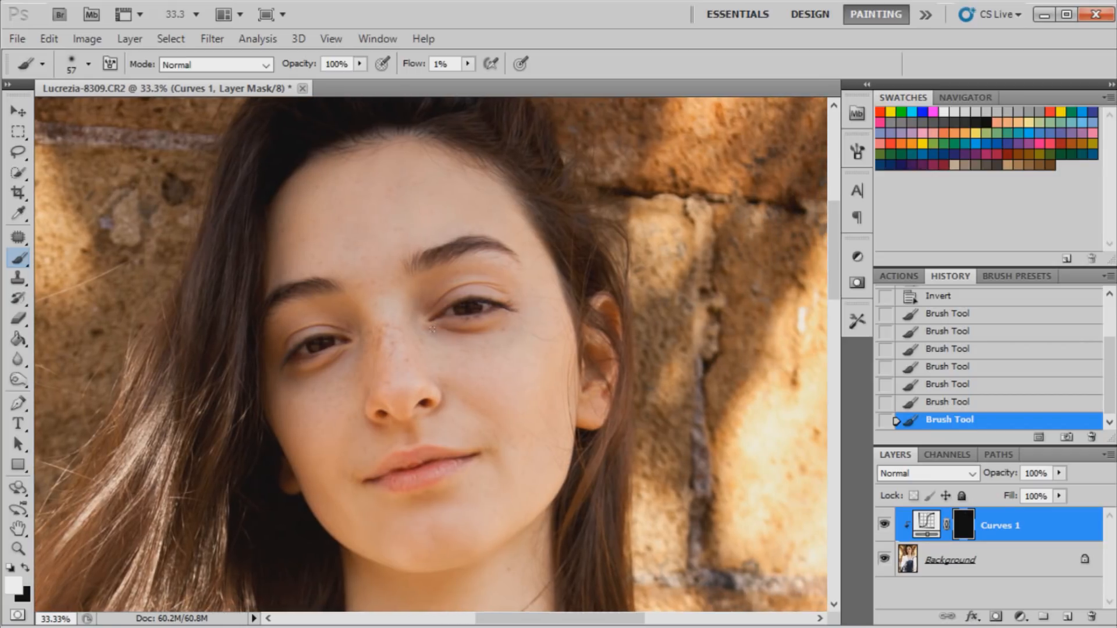
drag(509, 342, 491, 366)
mouse_move(367, 362)
mouse_down()
mouse_move(339, 385)
mouse_move(310, 458)
mouse_up()
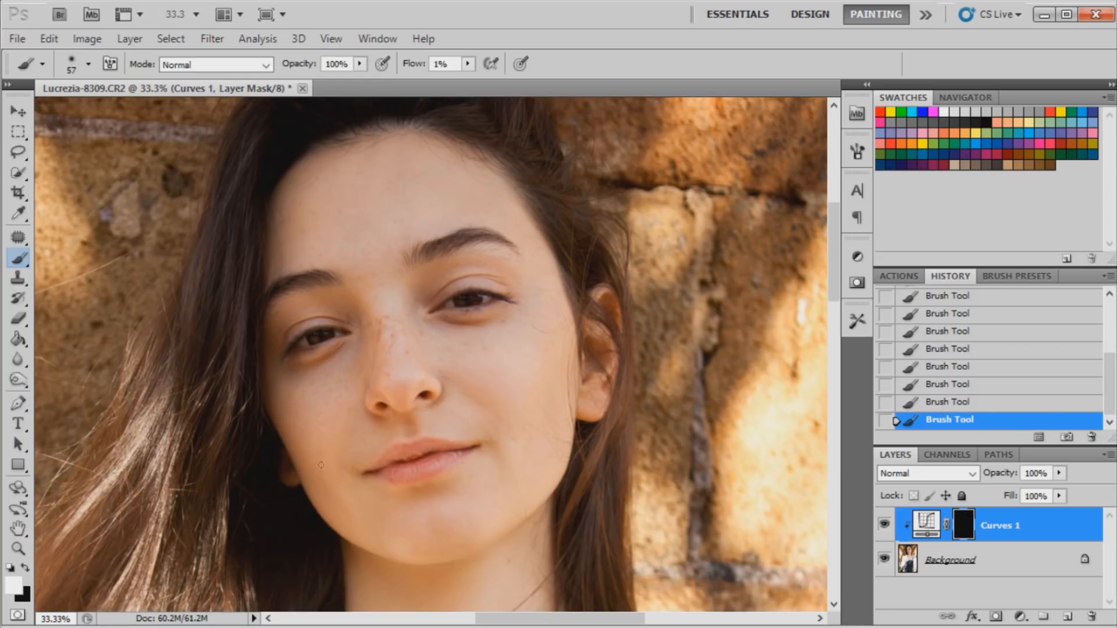
drag(343, 522, 337, 468)
drag(427, 430, 484, 429)
drag(499, 485, 496, 384)
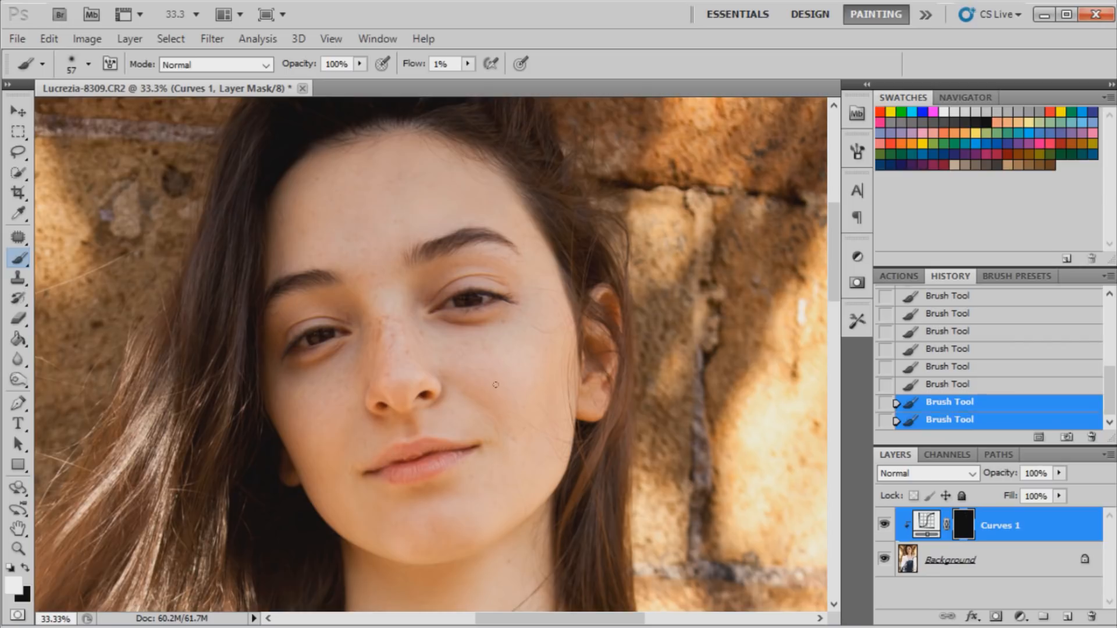
- Set the brush size to 55 px for retouching the lower face on the Curves 1 mask
scroll(436, 504, down, 2)
right_click(403, 490)
text(15)
key(Return)
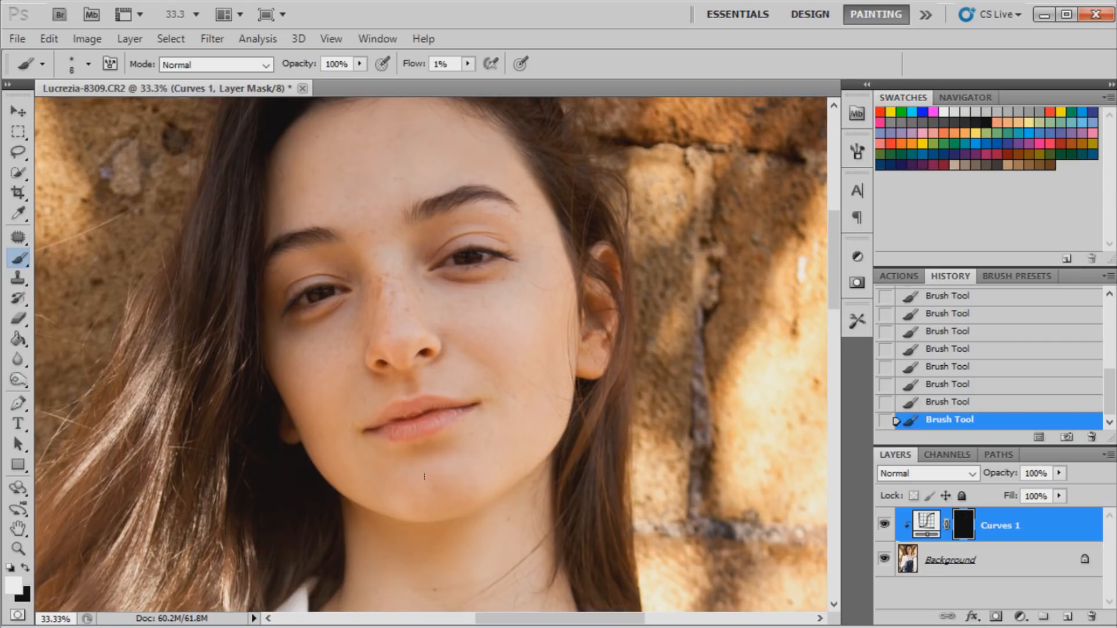
click(89, 64)
text(55)
key(Return)
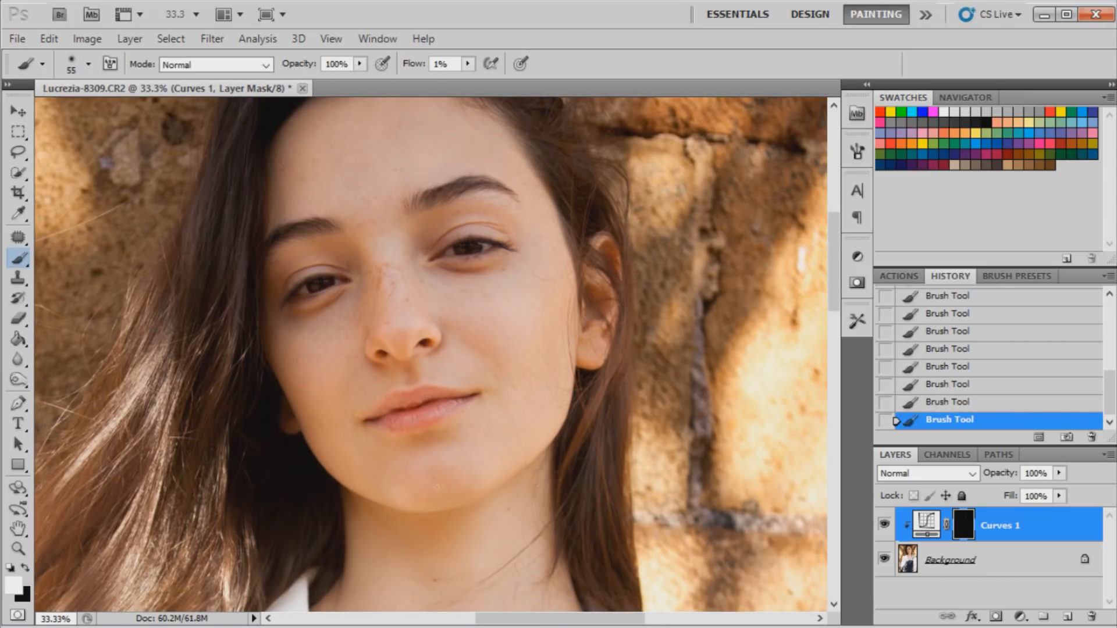
- Toggle the Curves 1 layer's visibility off and on to compare the face before and after brightening
scroll(394, 477, up, 3)
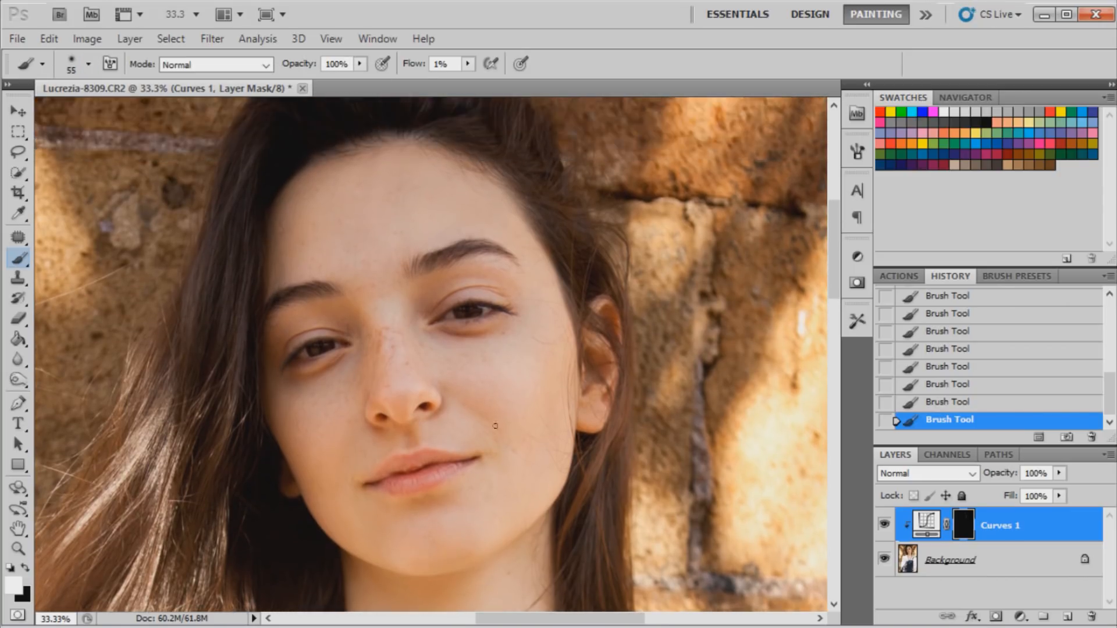
click(884, 526)
click(884, 527)
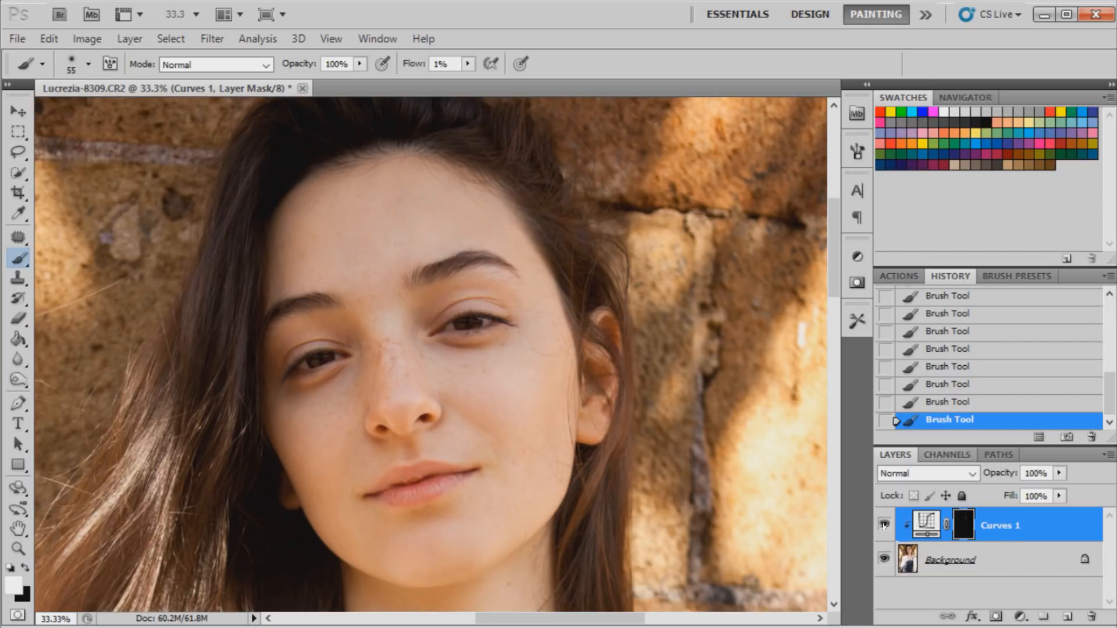
- Add a second Curves layer that darkens the midtones with input 147 and output 97, and invert its mask to black
click(1020, 617)
click(1014, 361)
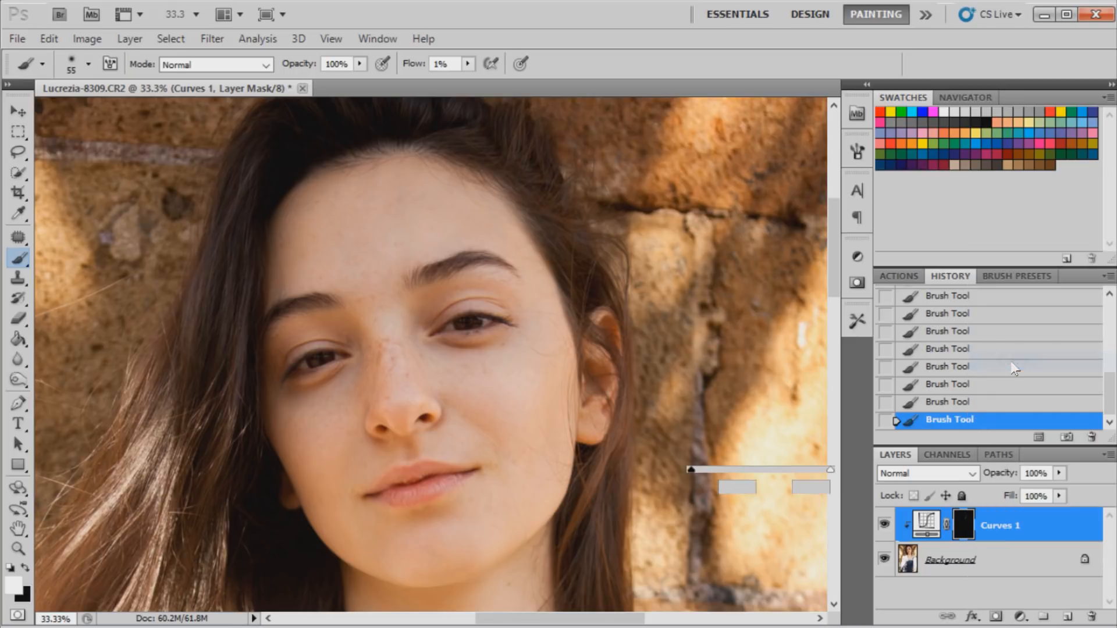
drag(763, 391, 770, 407)
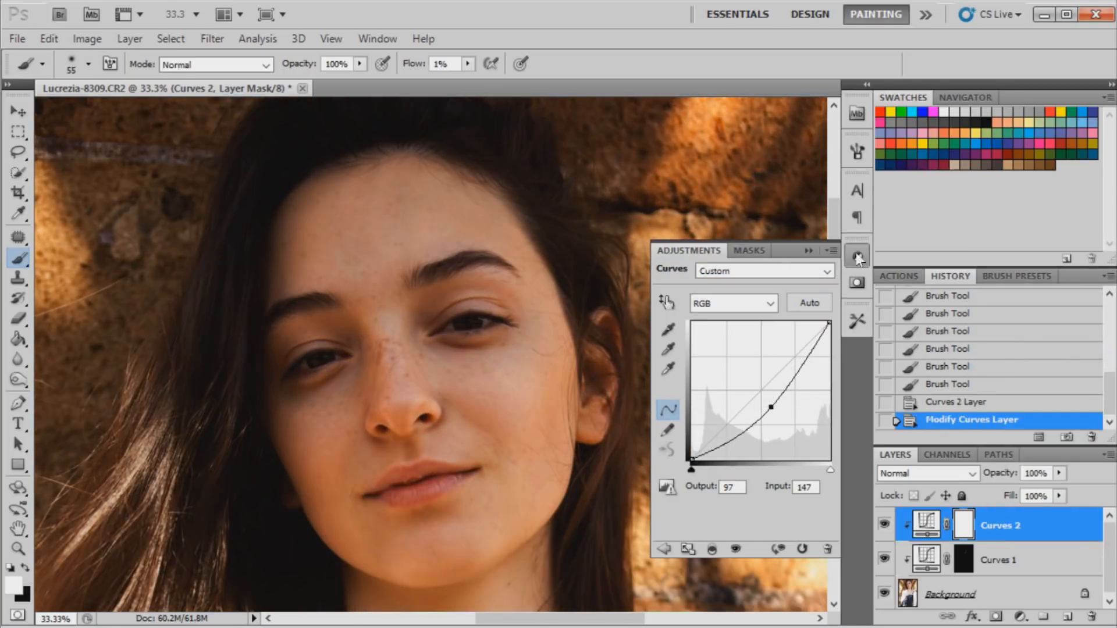
click(855, 257)
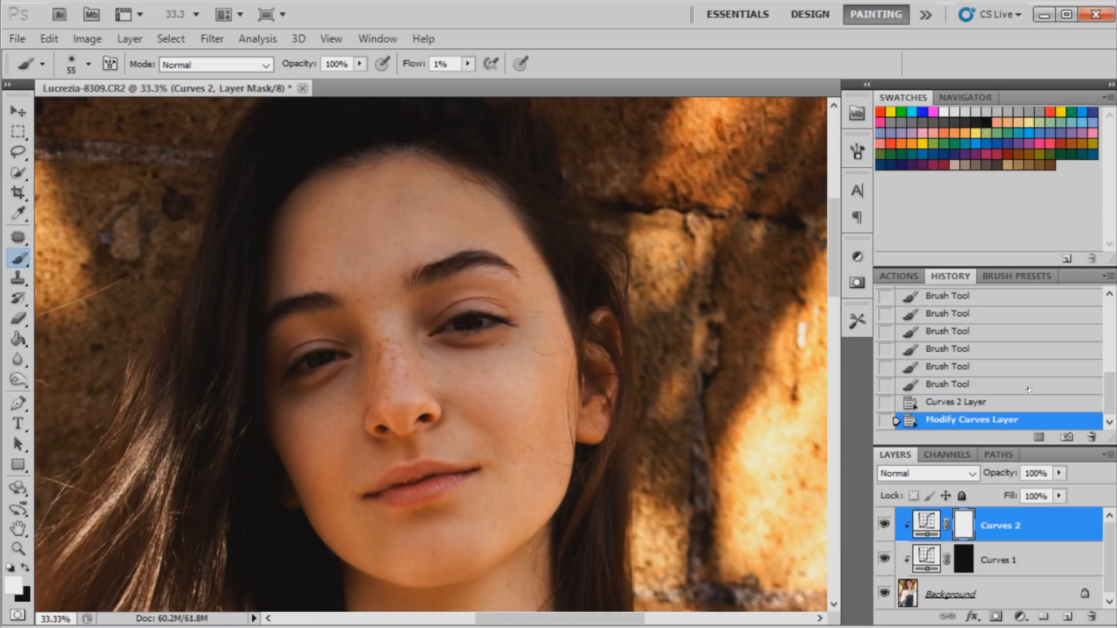
key(ctrl+i)
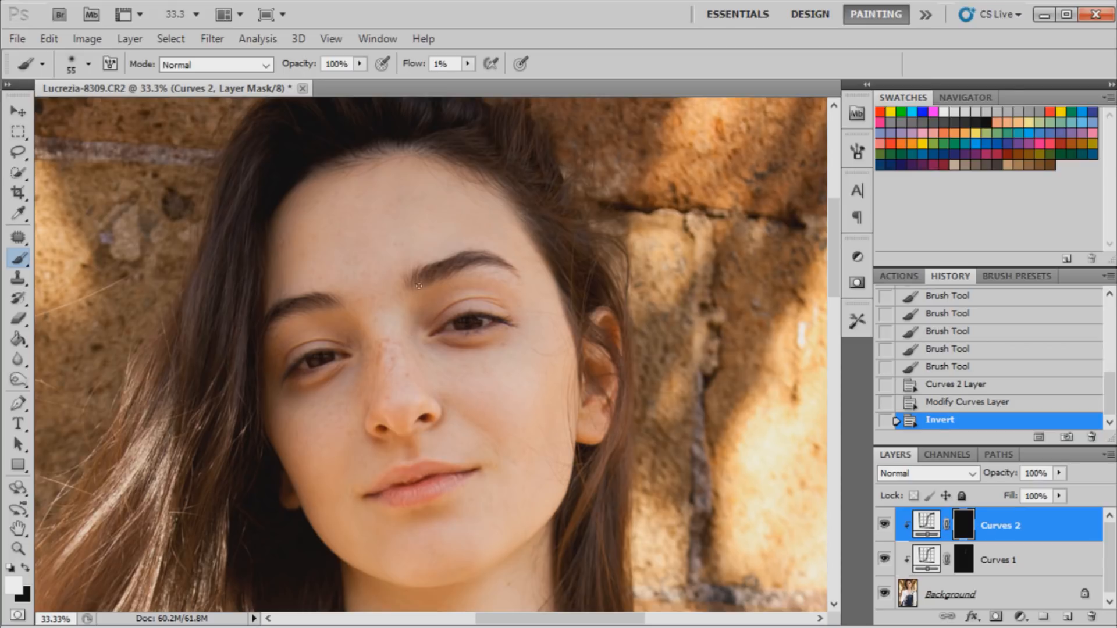
click(475, 258)
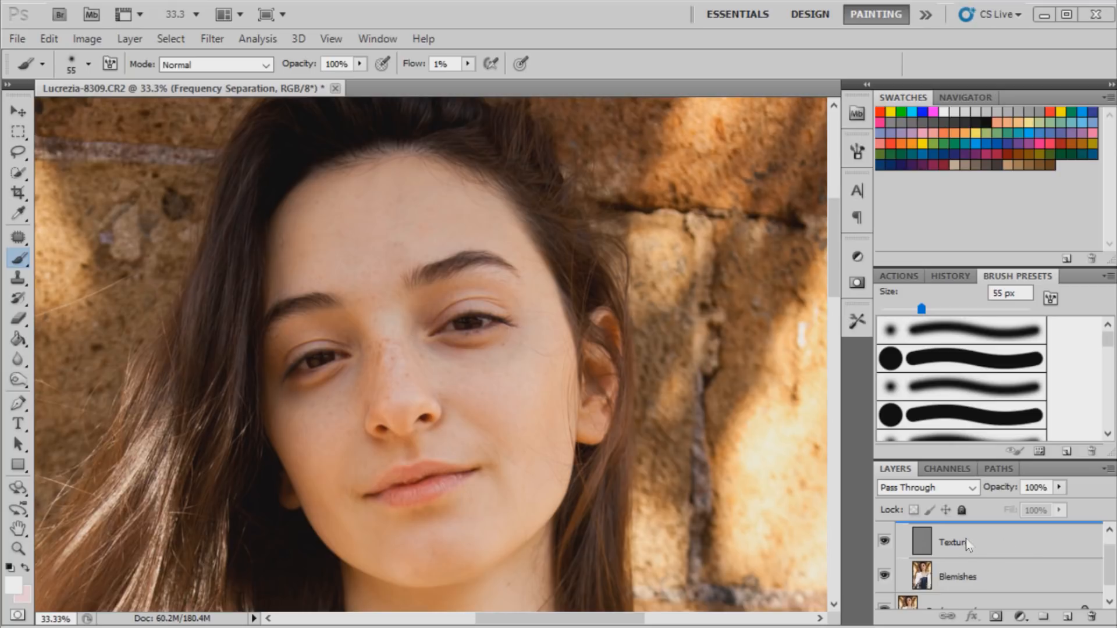
- Hide the Texture layer and set up the Healing Brush at 100 px on the Blemishes layer
click(883, 542)
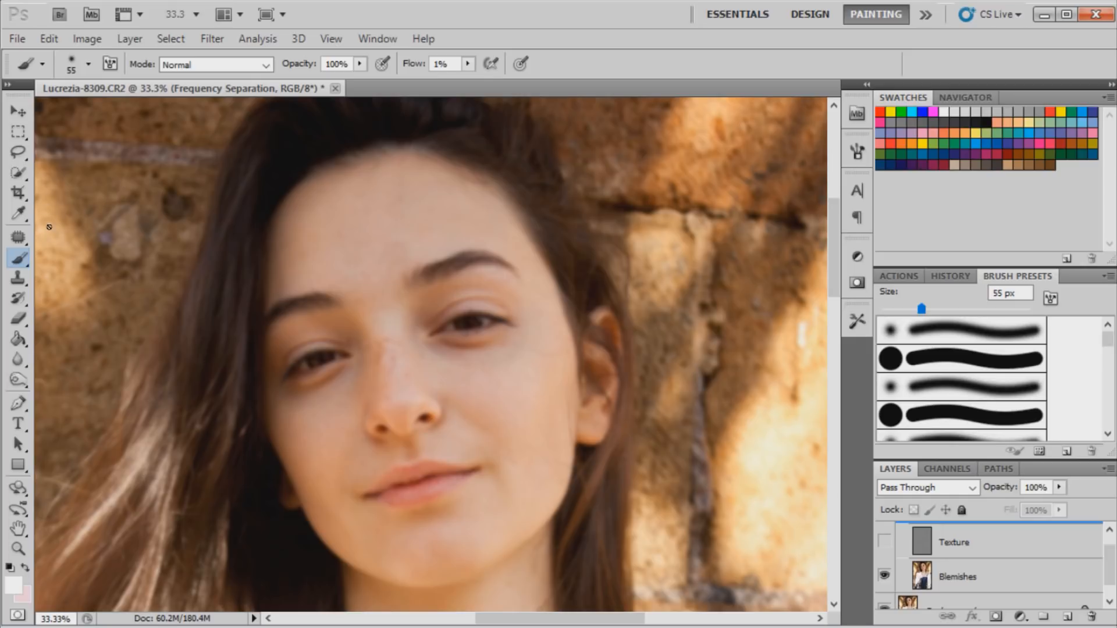
click(18, 237)
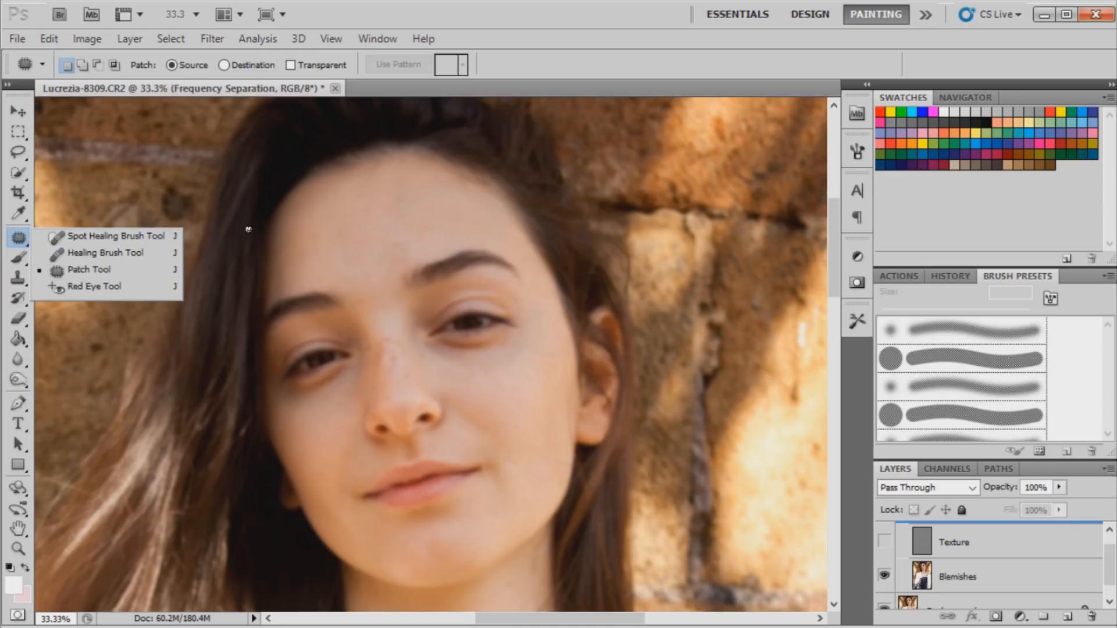
click(144, 255)
click(935, 586)
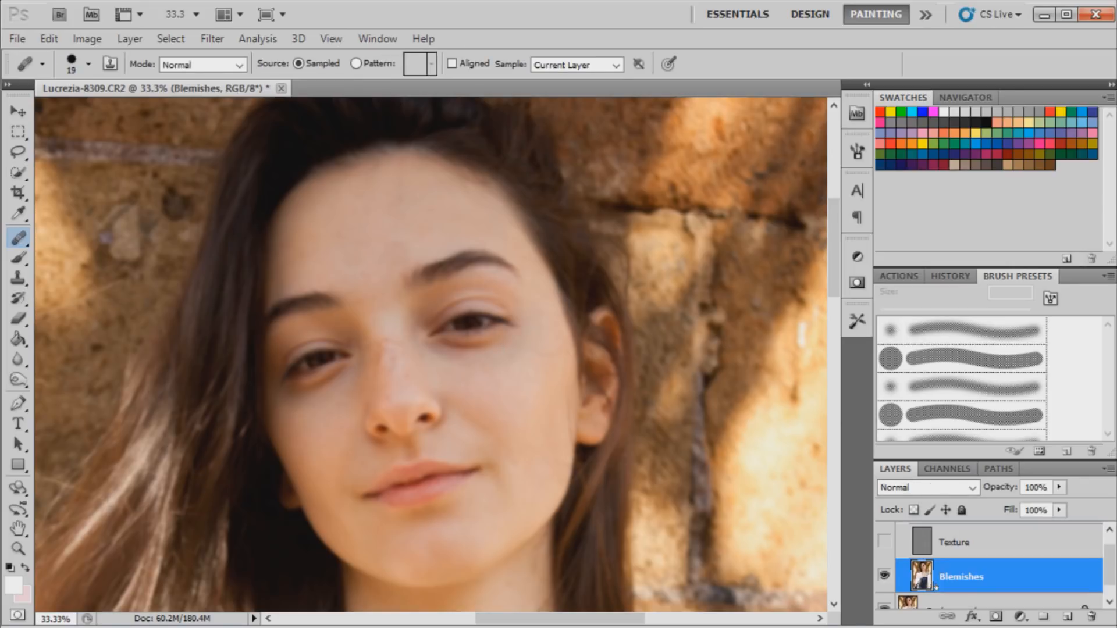
click(89, 64)
click(73, 110)
click(87, 65)
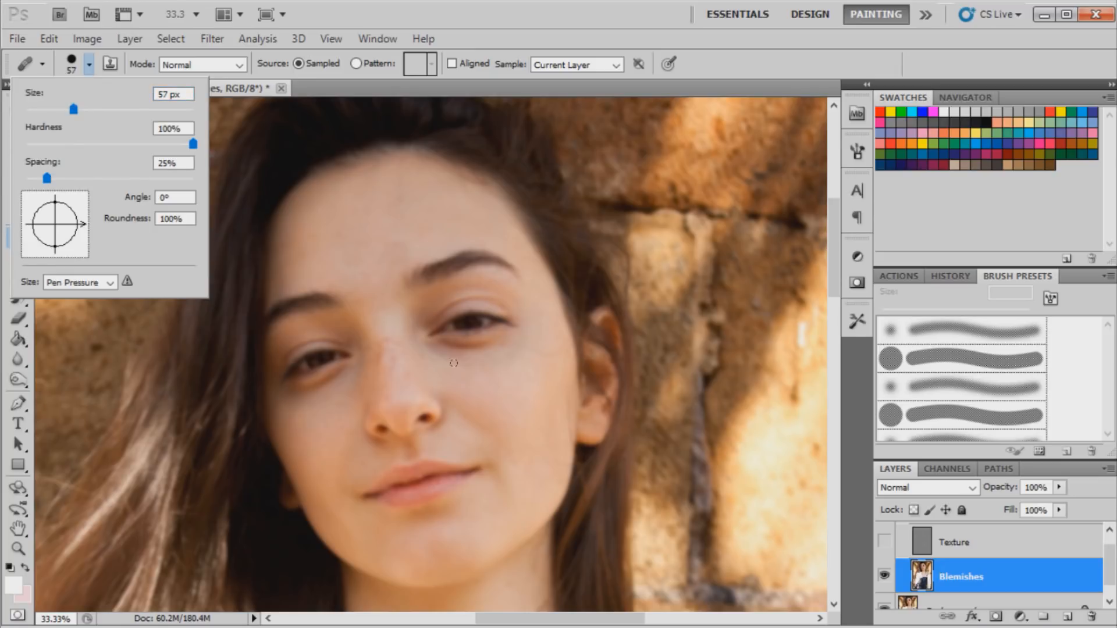
click(108, 109)
click(89, 66)
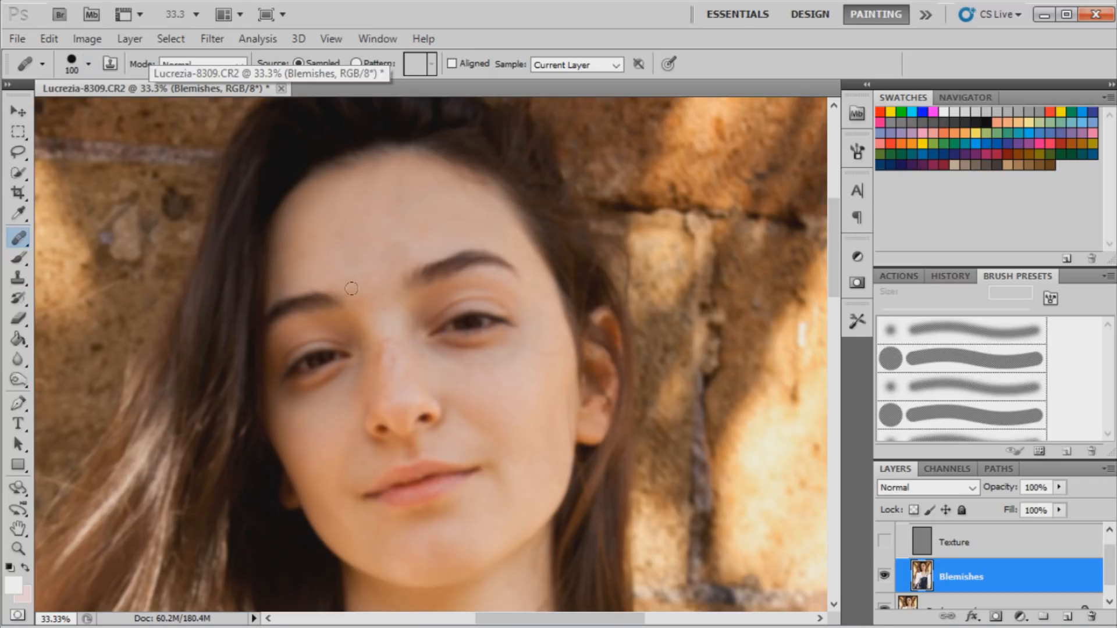
- Even out the skin on the chin and forehead with sampled healing strokes on the Blemishes layer, and show the Texture layer again
key(alt)
alt+click(517, 425)
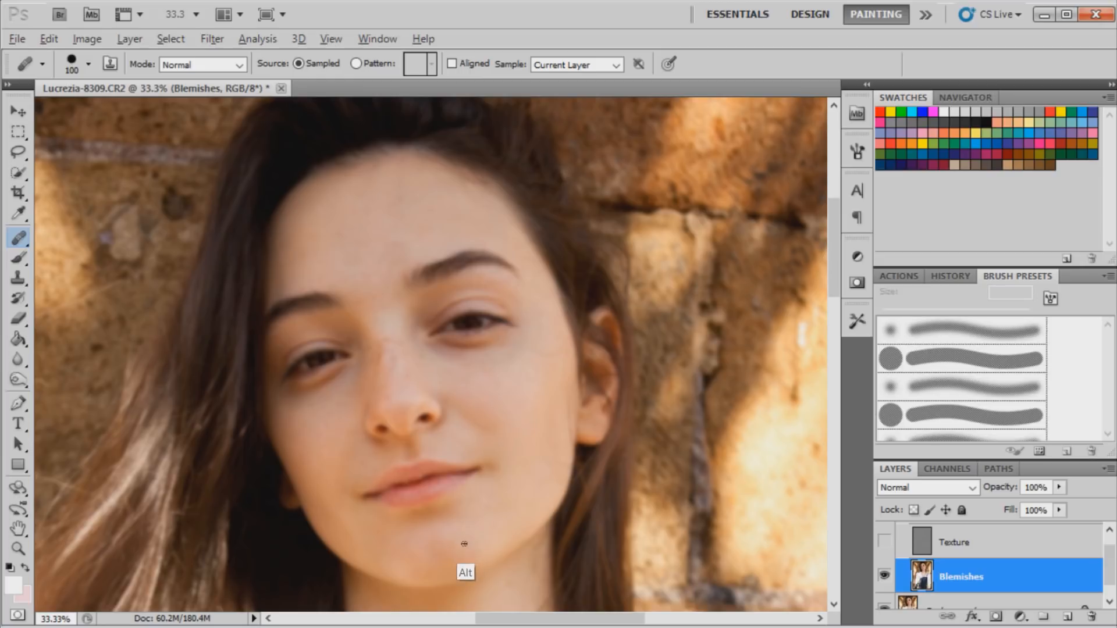
click(442, 554)
key(alt)
alt+click(356, 232)
mouse_move(407, 240)
mouse_down()
mouse_move(416, 233)
mouse_move(403, 188)
mouse_up()
click(885, 541)
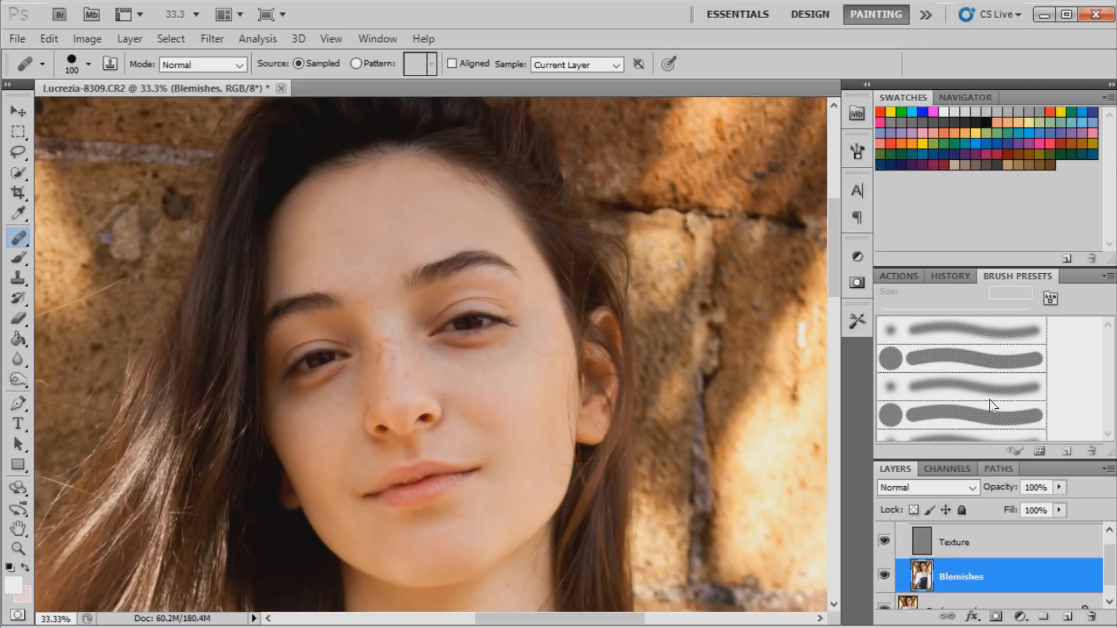
- Save the healed state as a history snapshot and compare the portrait with its earlier state
click(950, 276)
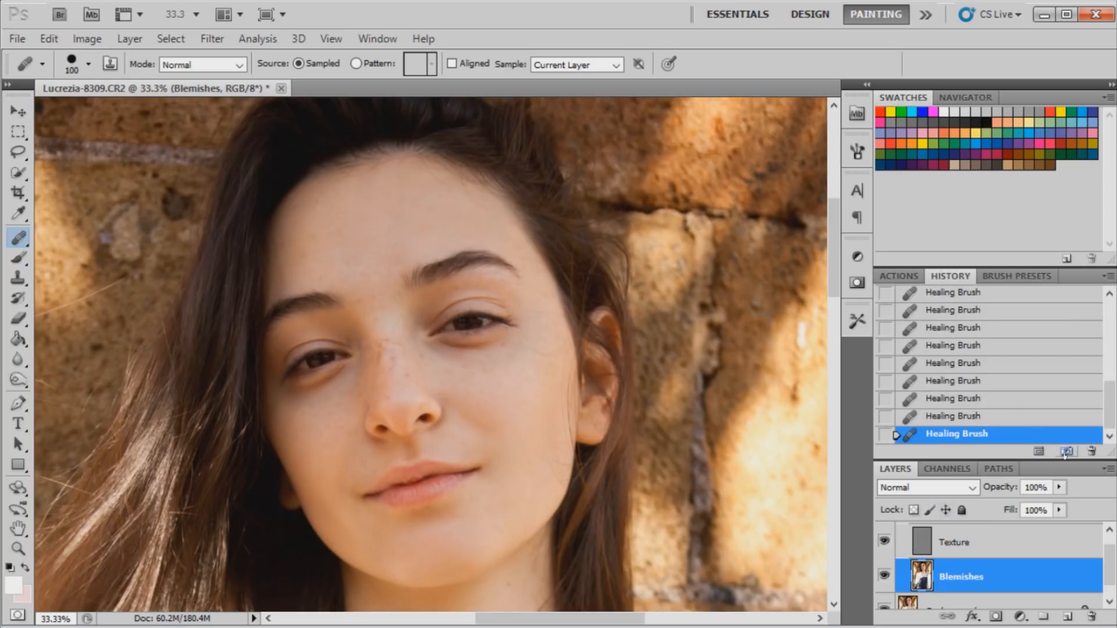
scroll(1101, 407, up, 2)
scroll(1101, 407, up, 10)
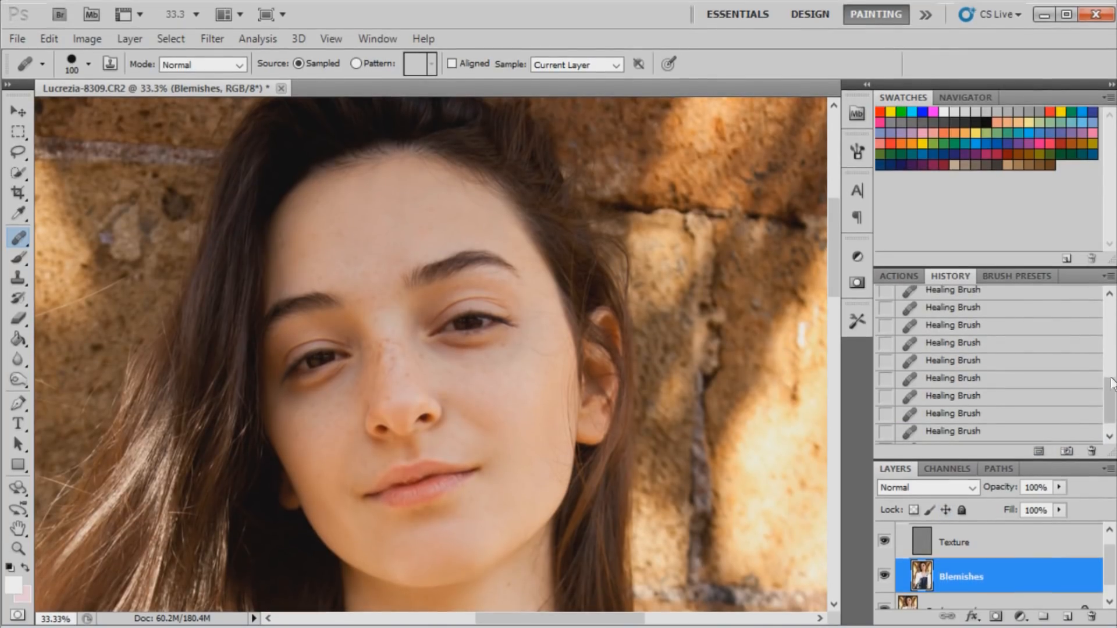
click(896, 303)
click(970, 366)
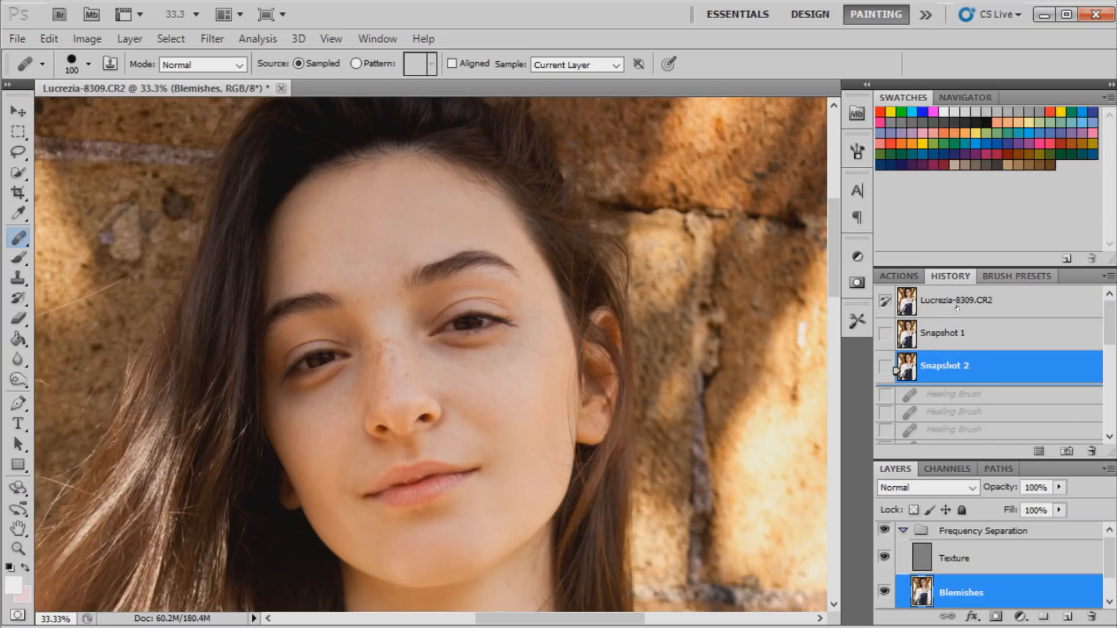
click(958, 317)
click(959, 372)
- Select the Texture layer and set up a Content-Aware Spot Healing Brush with a size of 20 px
click(952, 559)
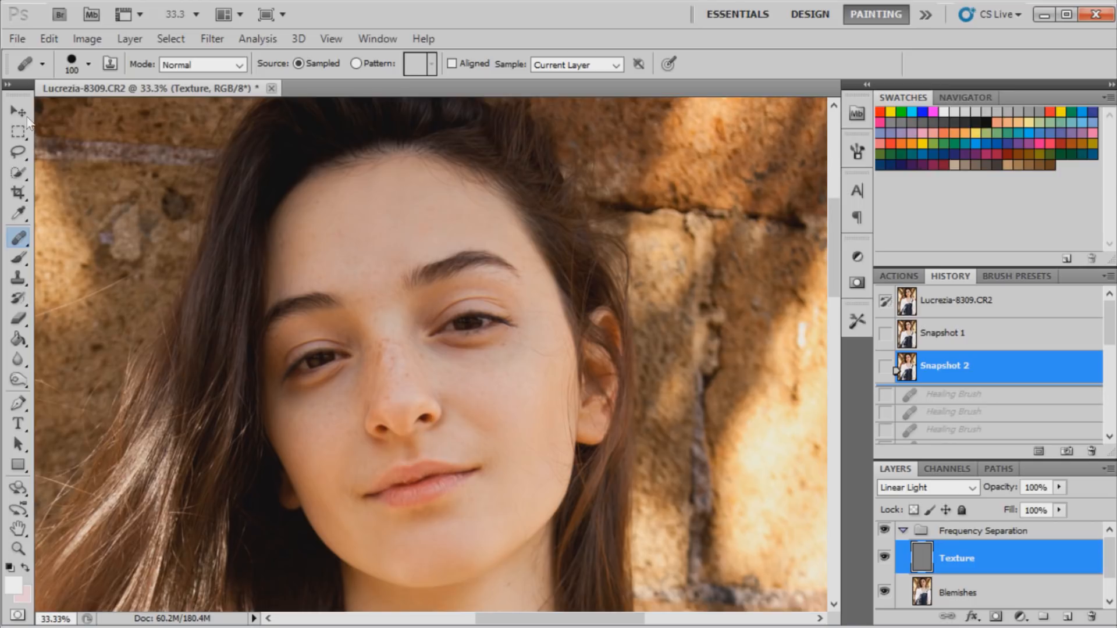
right_click(18, 238)
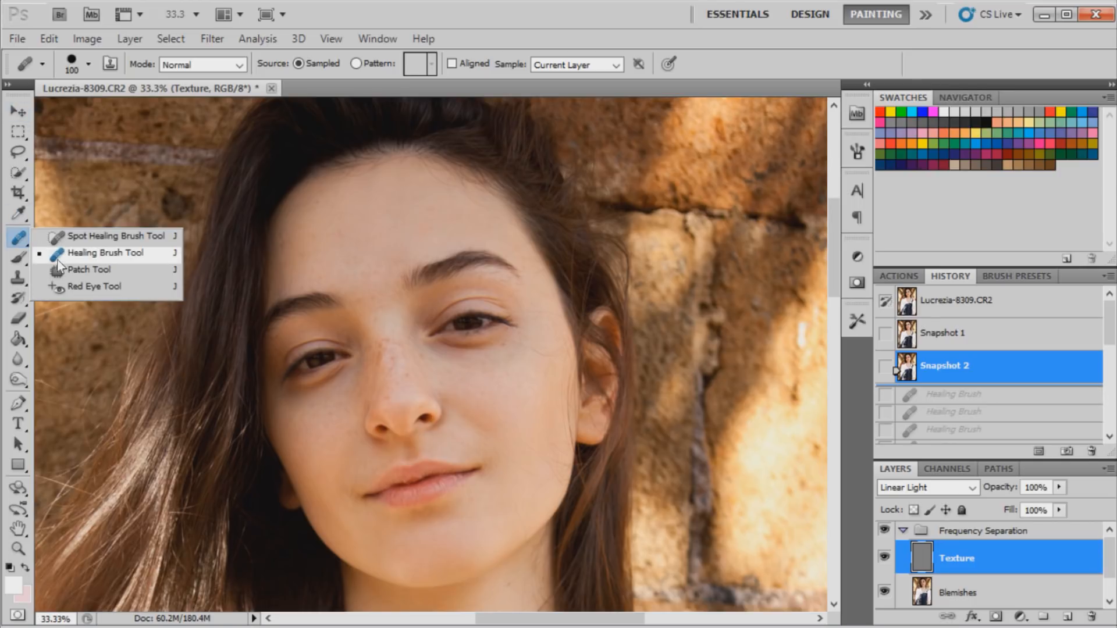
click(70, 238)
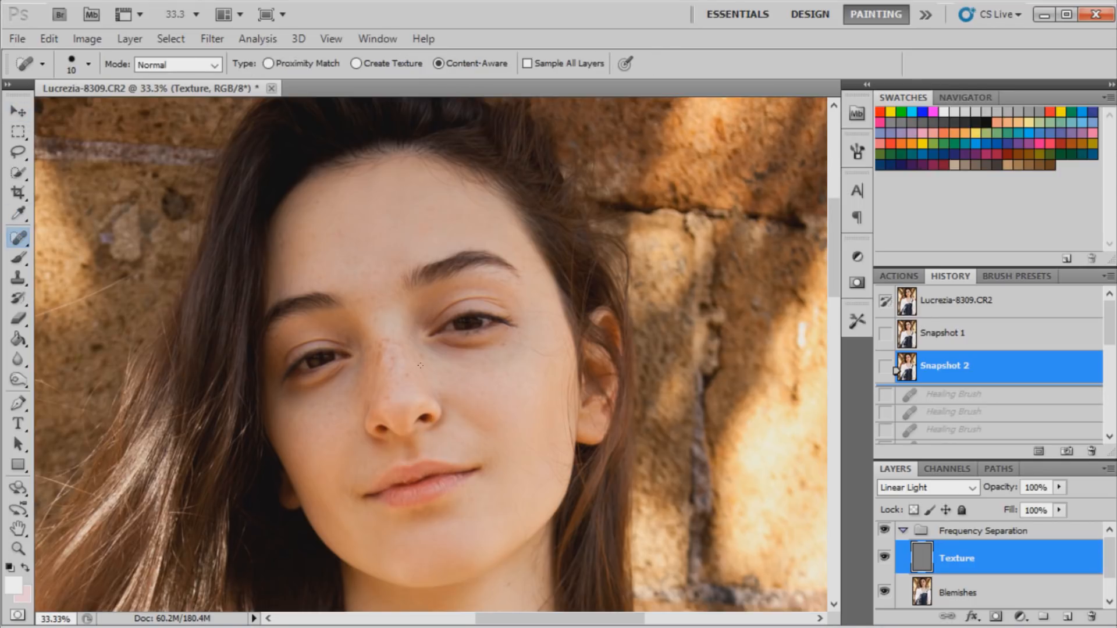
click(88, 64)
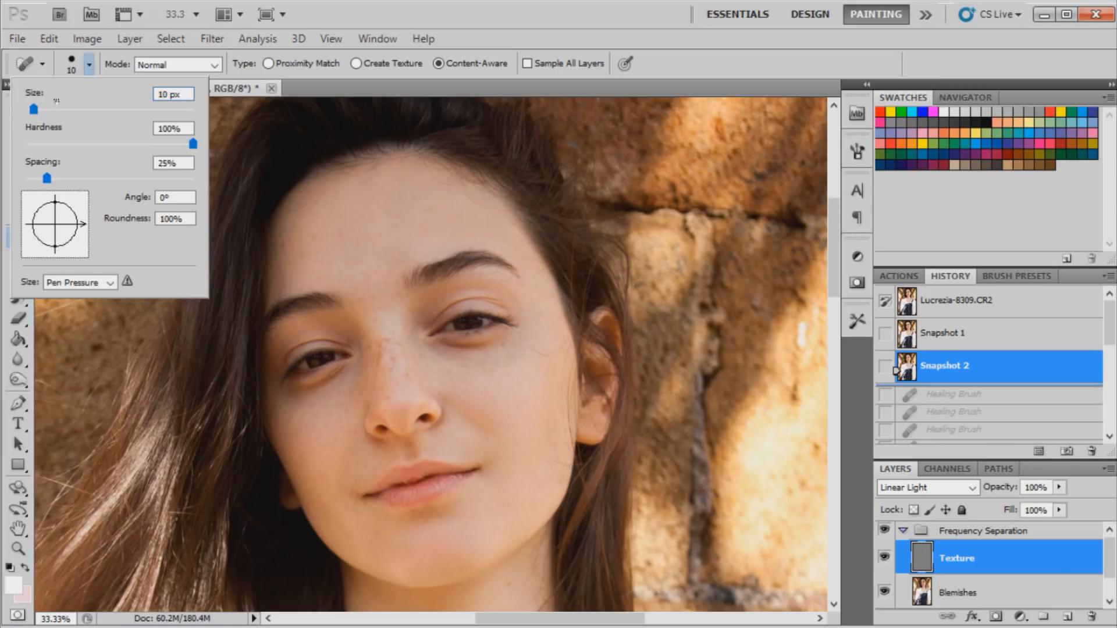
drag(36, 109, 39, 109)
click(246, 183)
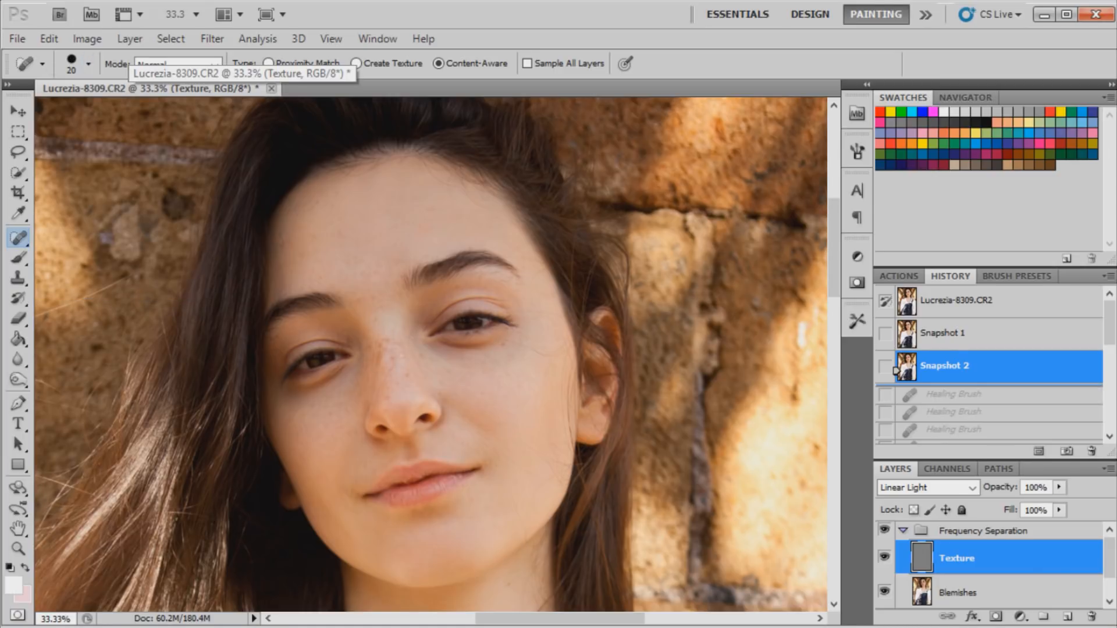
- Spot-heal the freckles along the nose and the skin texture beside the eye on the Texture layer
drag(405, 355, 374, 411)
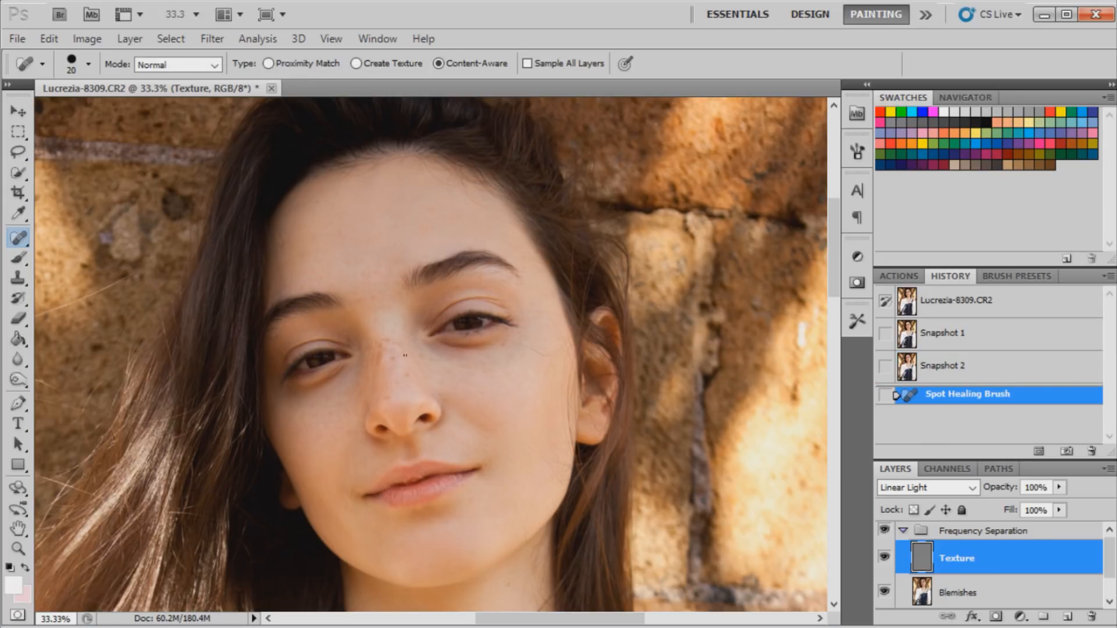
drag(407, 351, 431, 338)
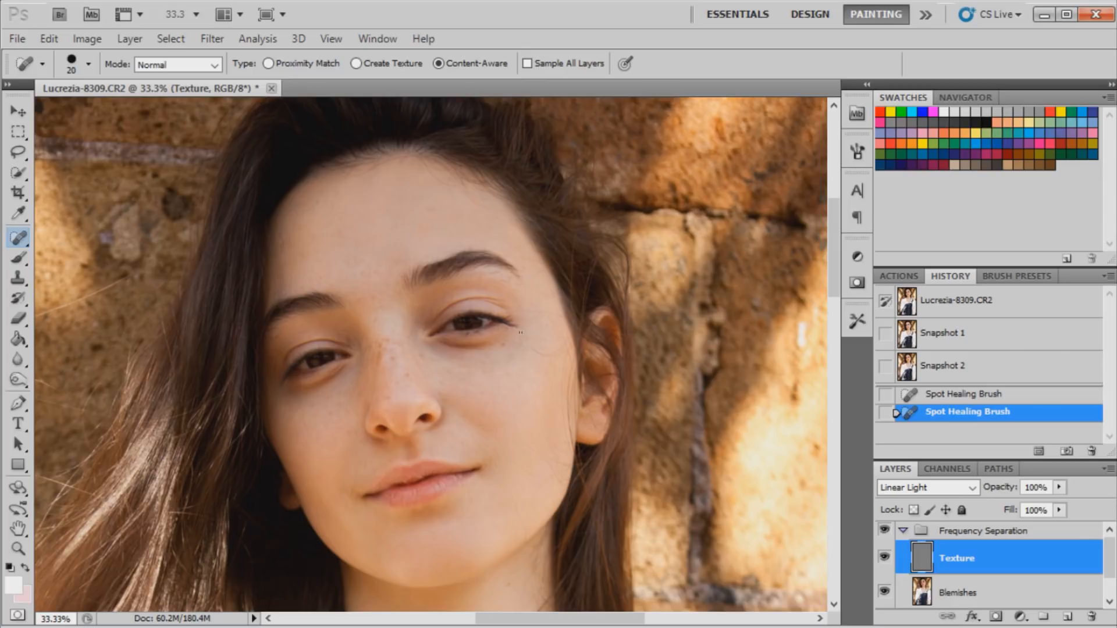
mouse_move(521, 332)
mouse_down()
mouse_move(553, 356)
mouse_move(498, 332)
mouse_up()
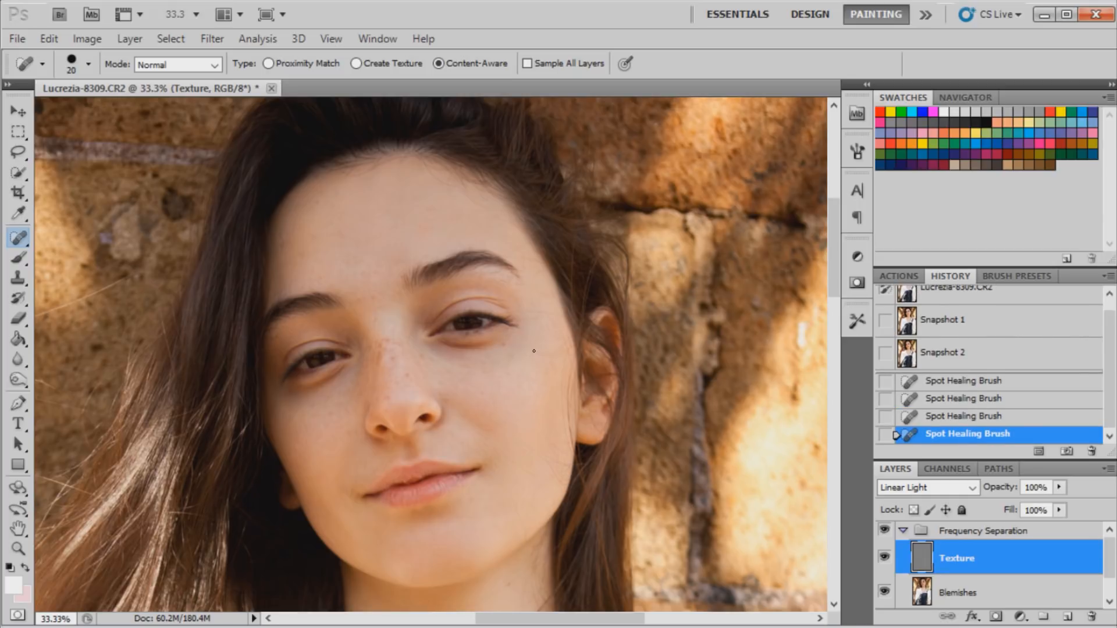
right_click(533, 350)
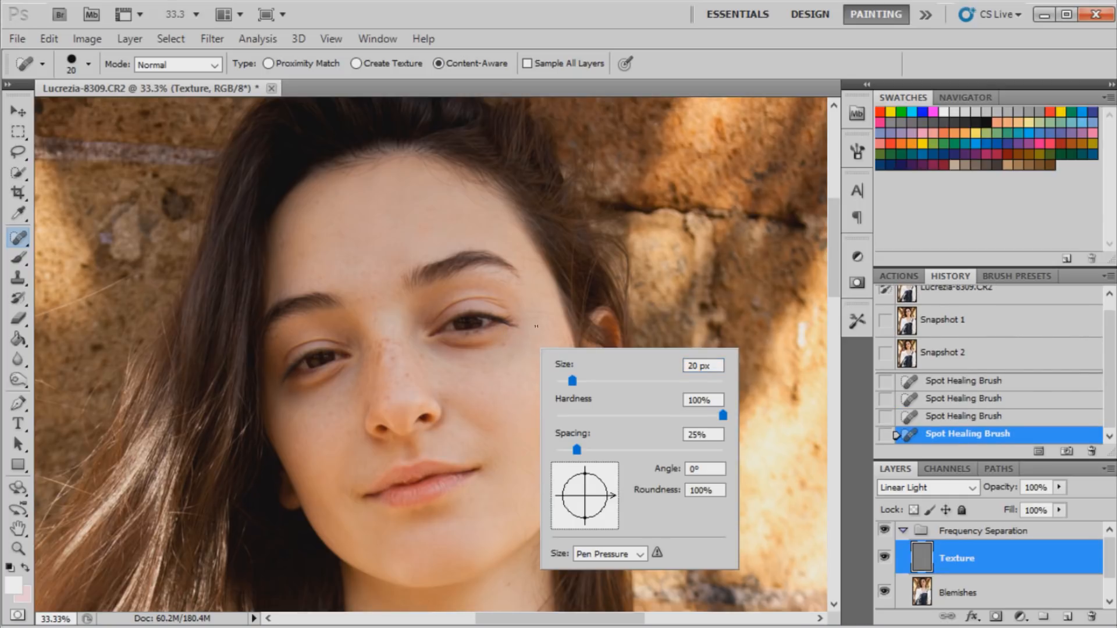
click(536, 326)
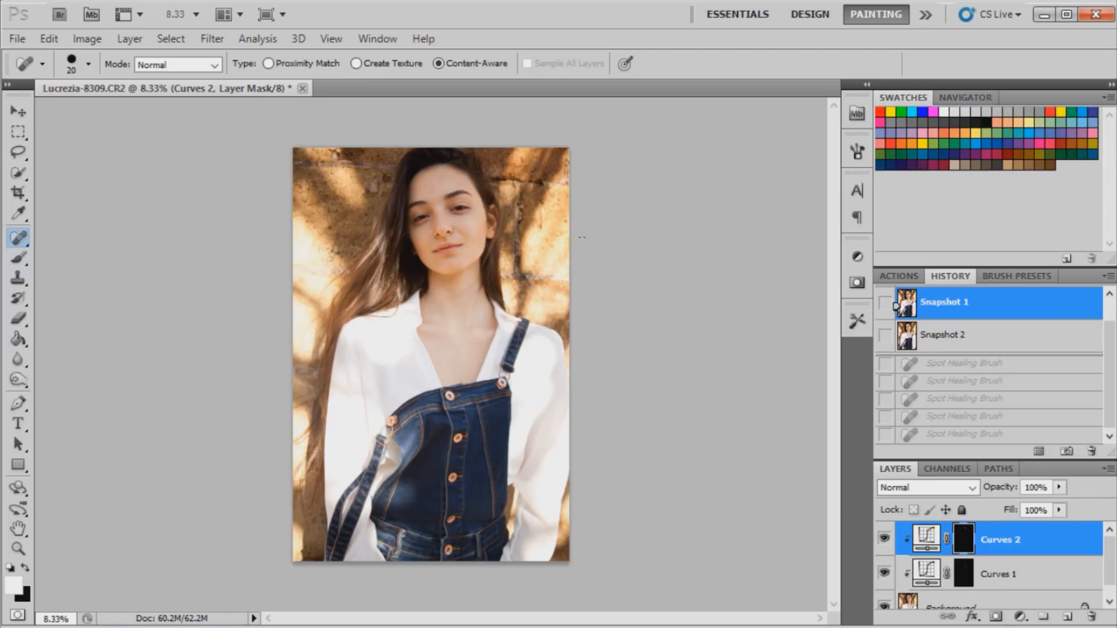
- Add a Black & White adjustment layer above Curves 2 with Tint enabled and the Luminosity blend mode
key(ctrl+plus)
key(ctrl+plus)
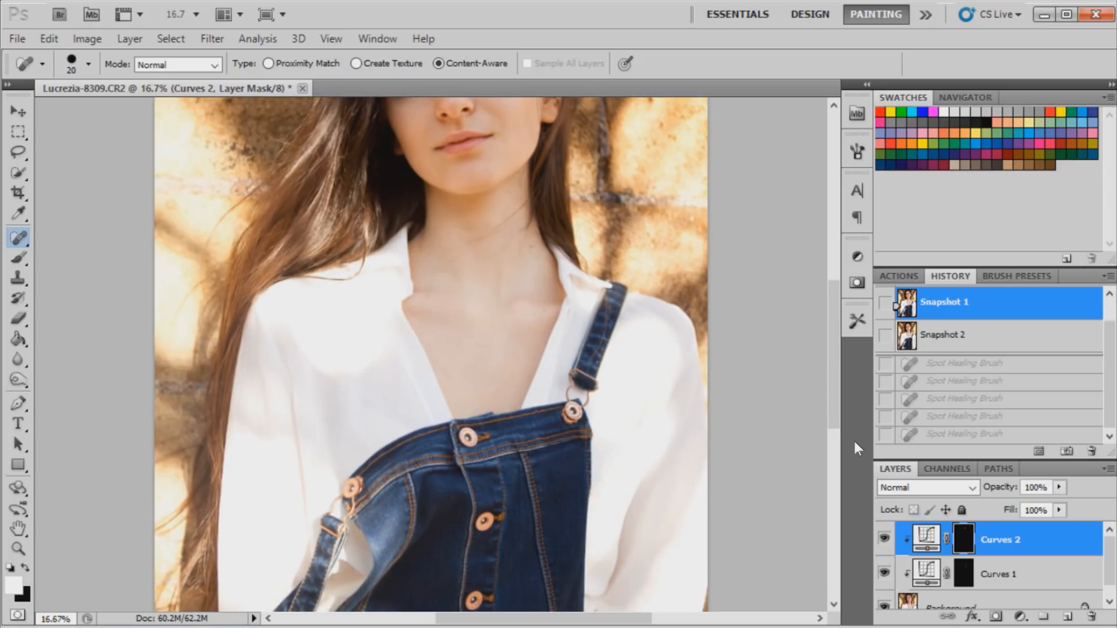
drag(839, 418, 841, 366)
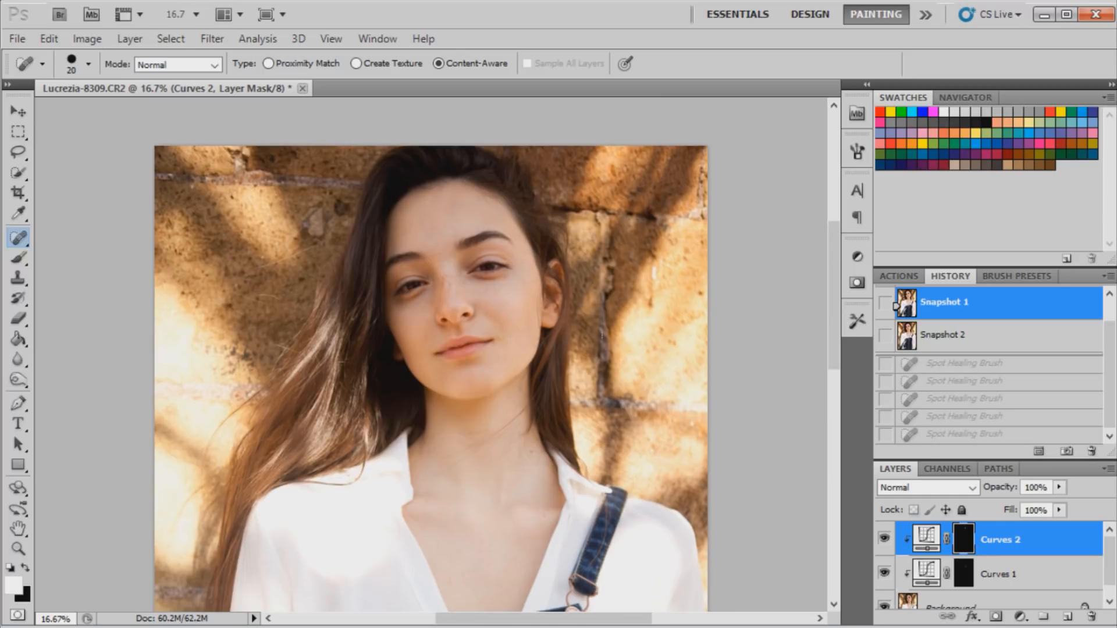
click(1019, 617)
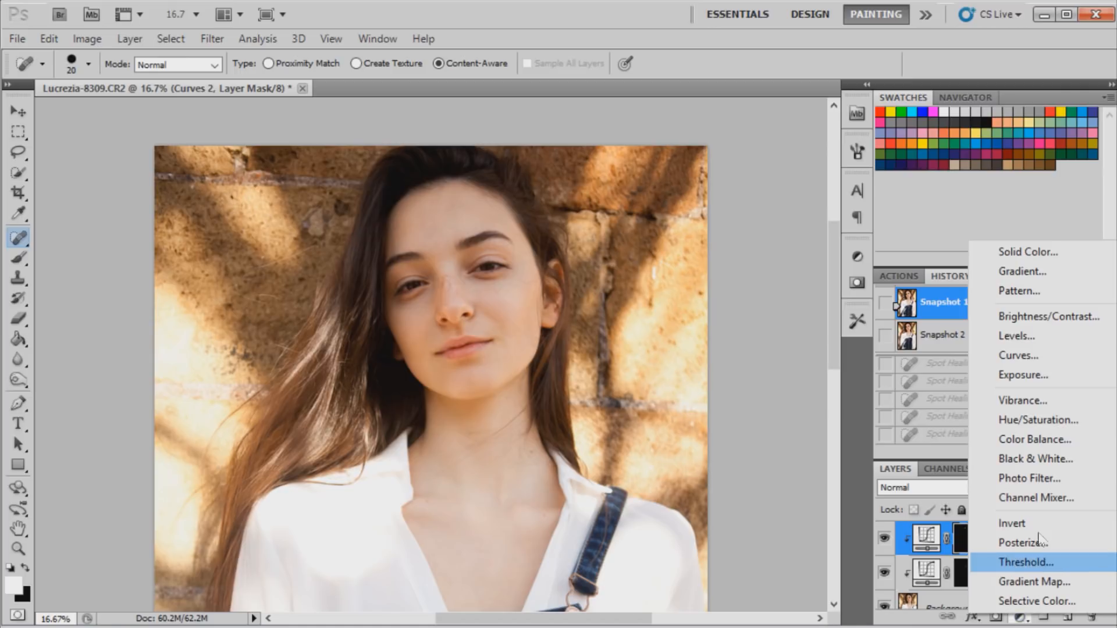
click(1034, 459)
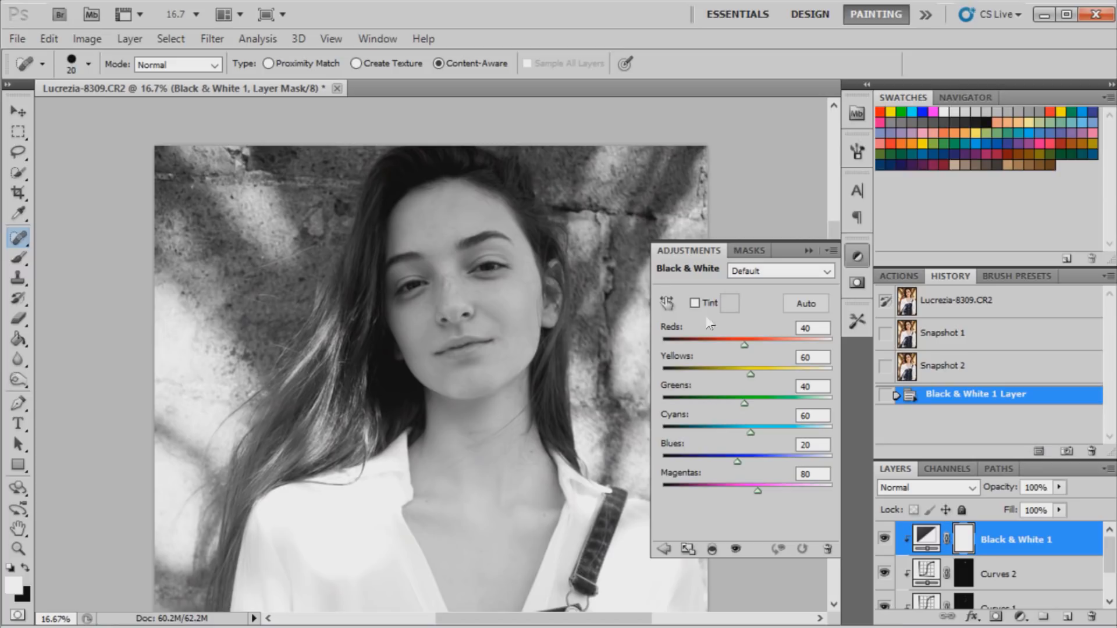
click(694, 303)
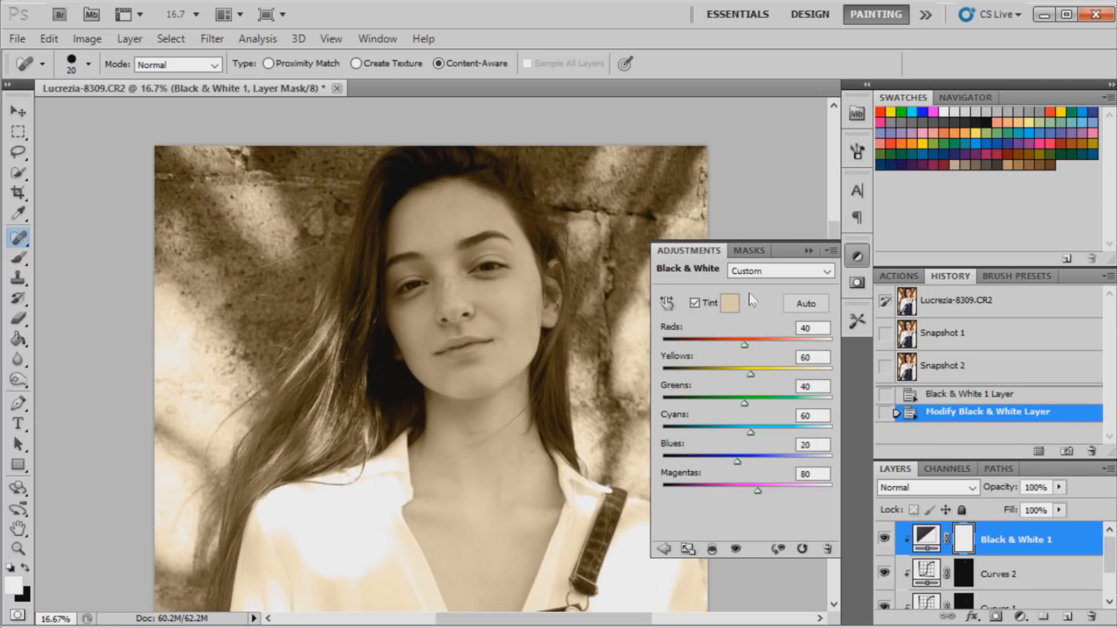
click(909, 488)
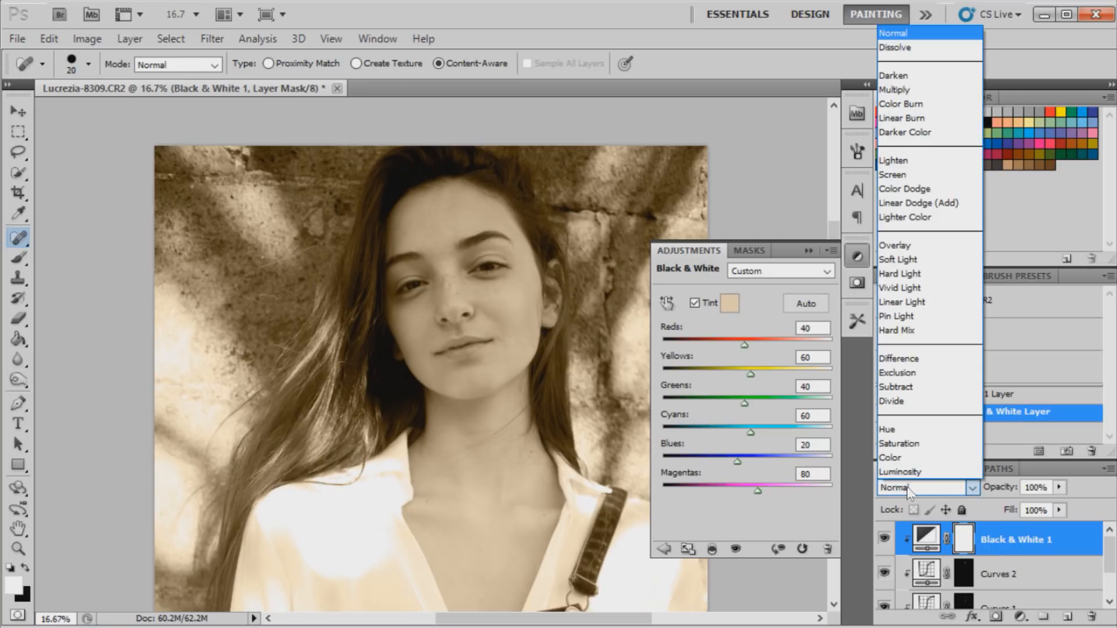
click(906, 471)
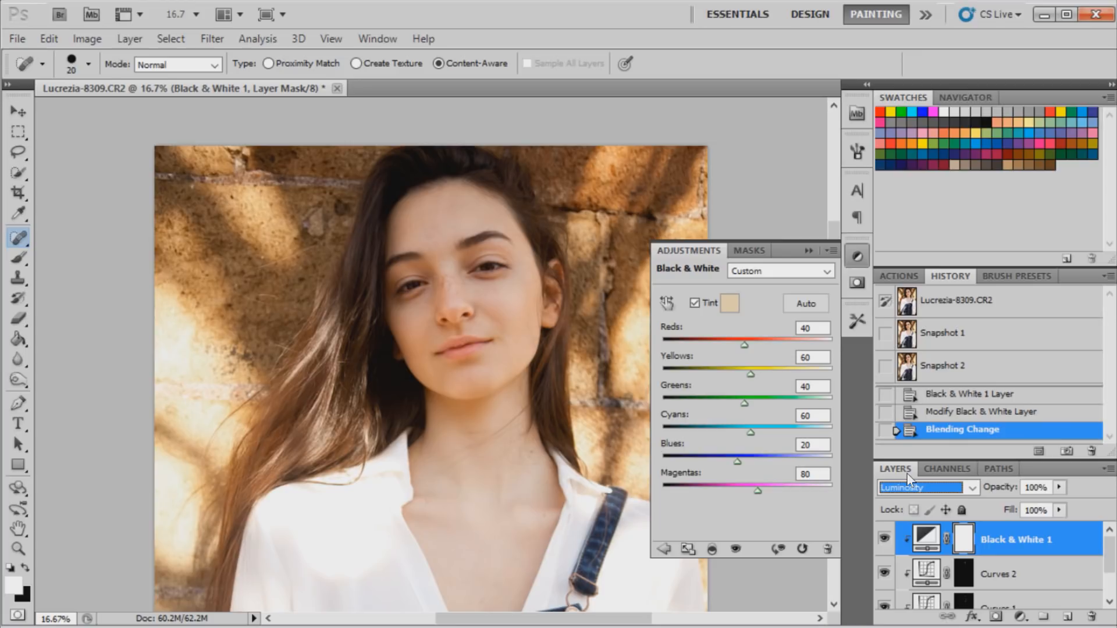
- Lower the Black & White layer's Reds to near zero and its Yellows to 43 to deepen the skin tones
drag(744, 346, 743, 347)
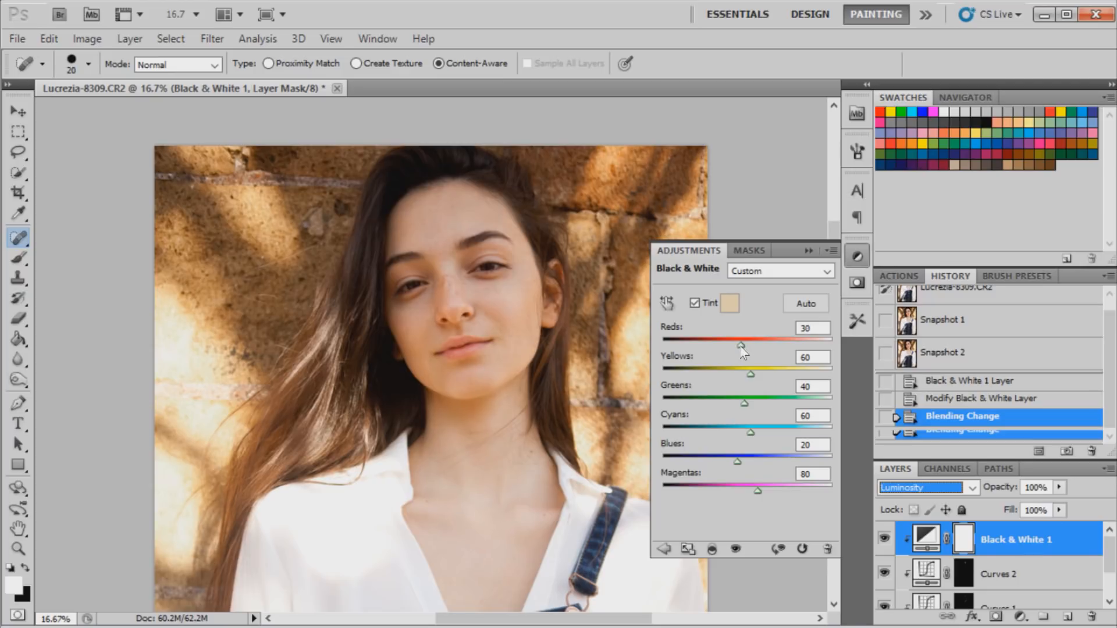
drag(741, 347, 732, 348)
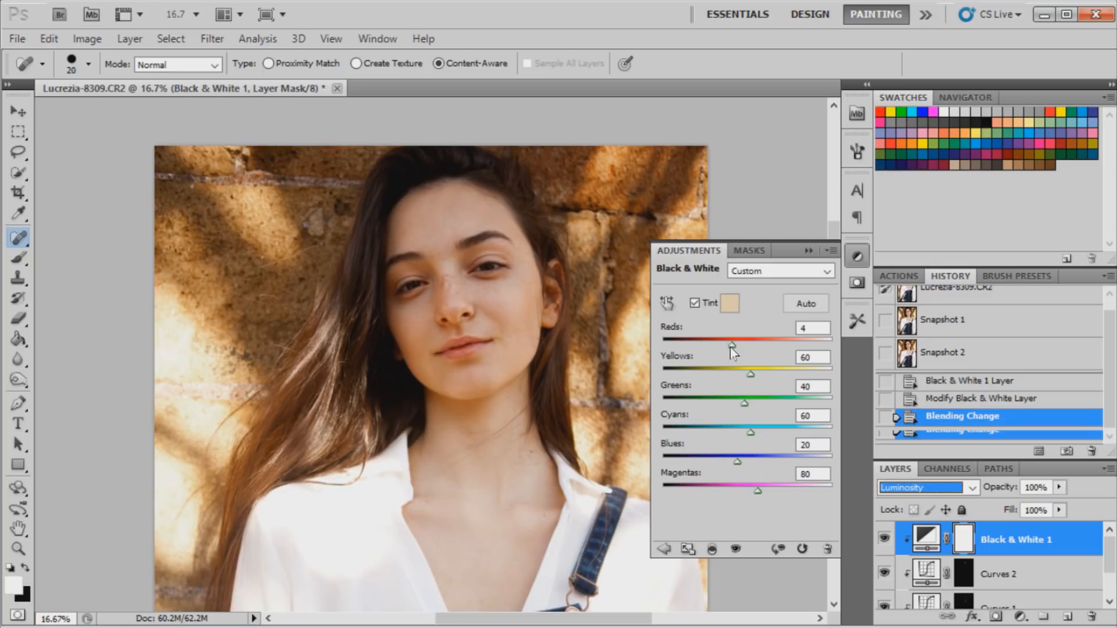
drag(731, 348, 728, 347)
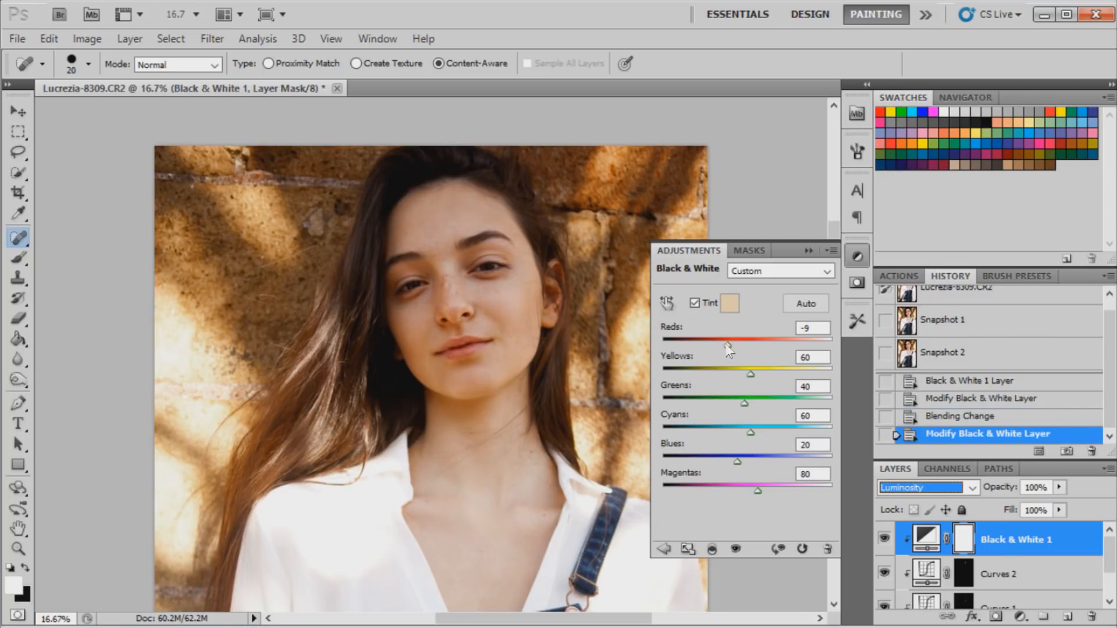
drag(727, 345, 747, 381)
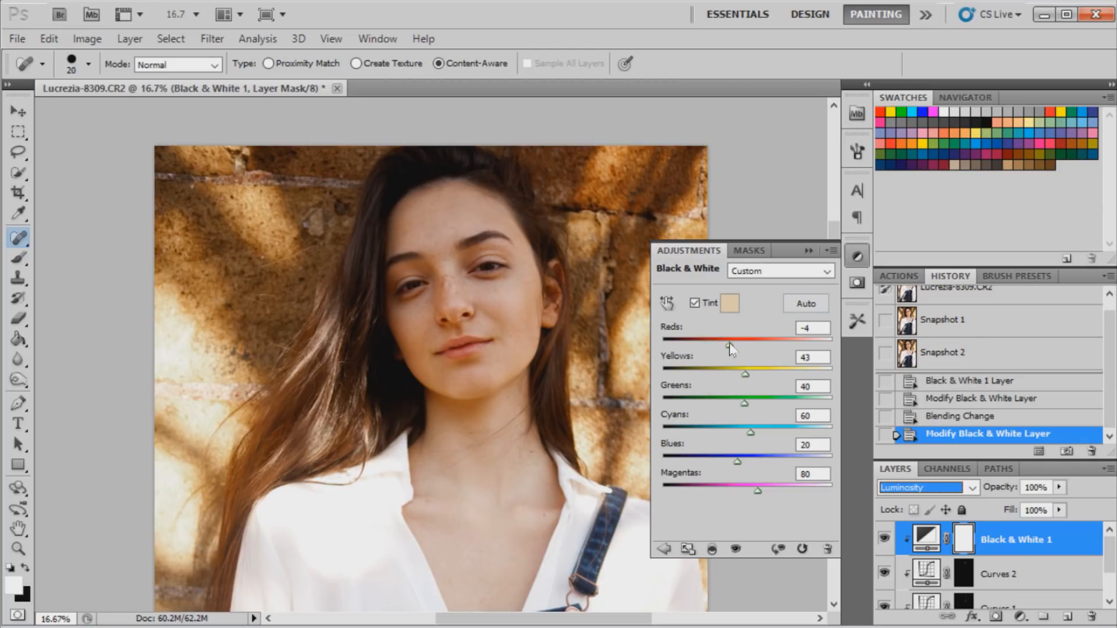
drag(729, 346, 732, 348)
click(856, 258)
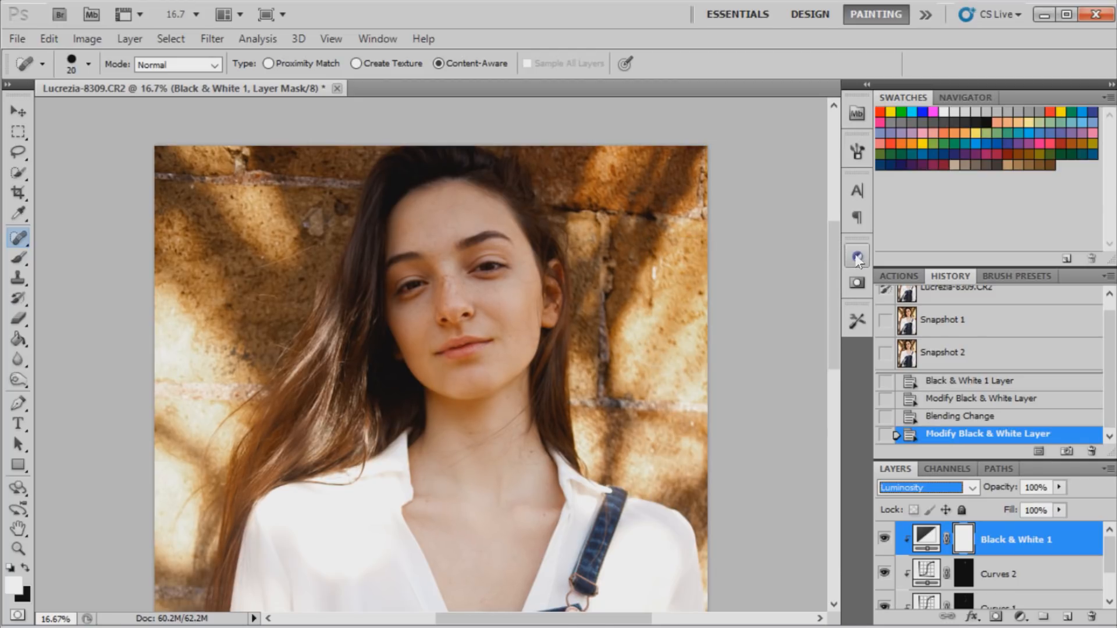
- Toggle the Black & White 1 layer's visibility off and on to compare the portrait with and without it
click(883, 540)
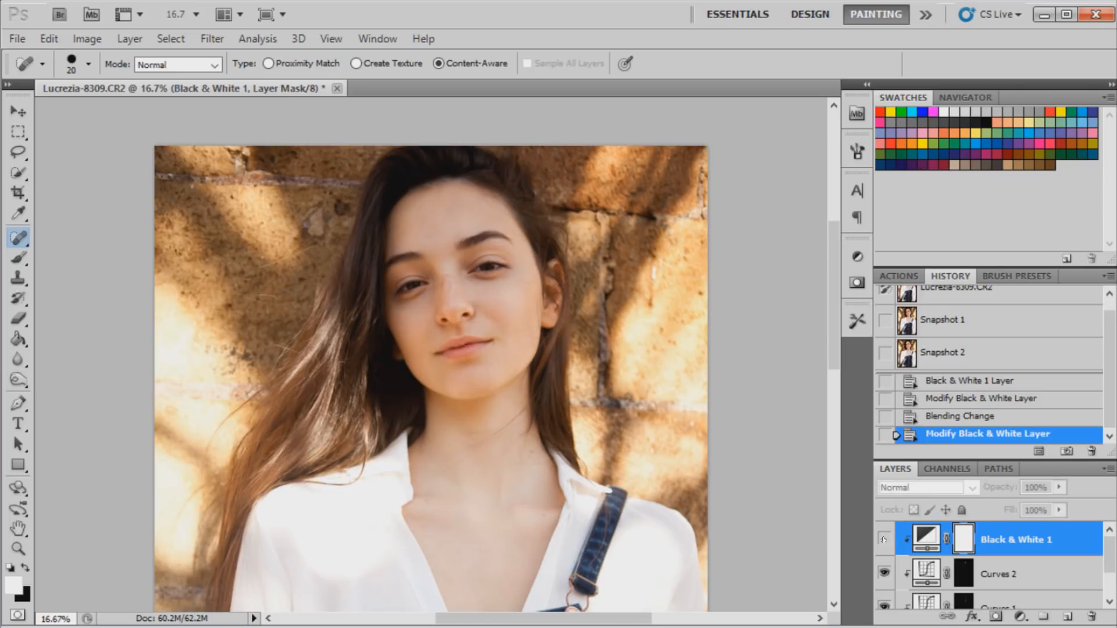
click(884, 539)
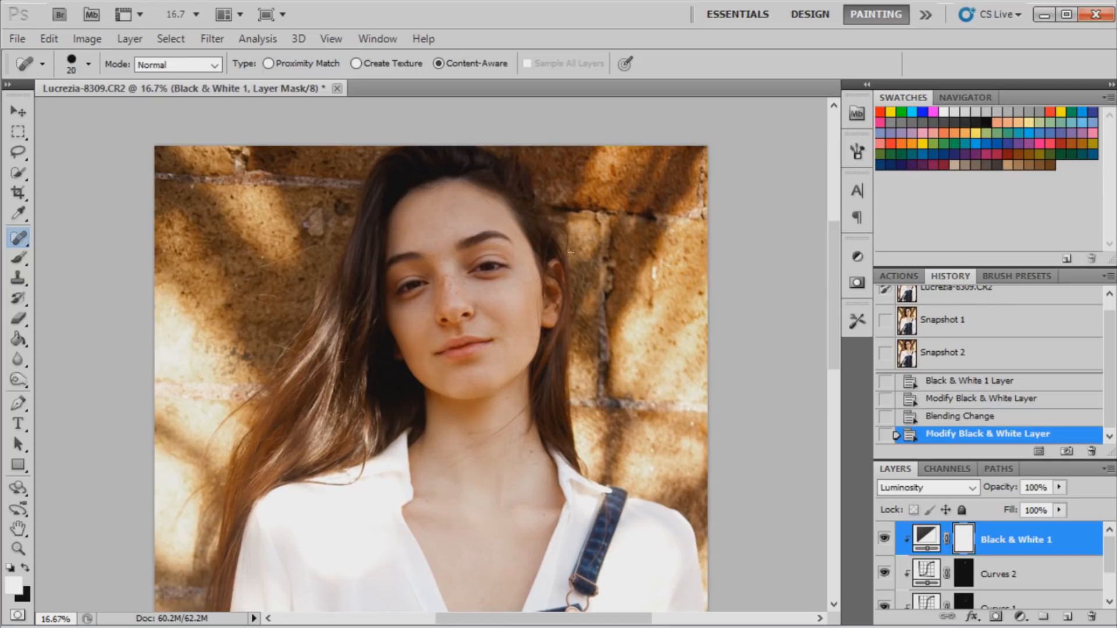
click(881, 542)
click(881, 543)
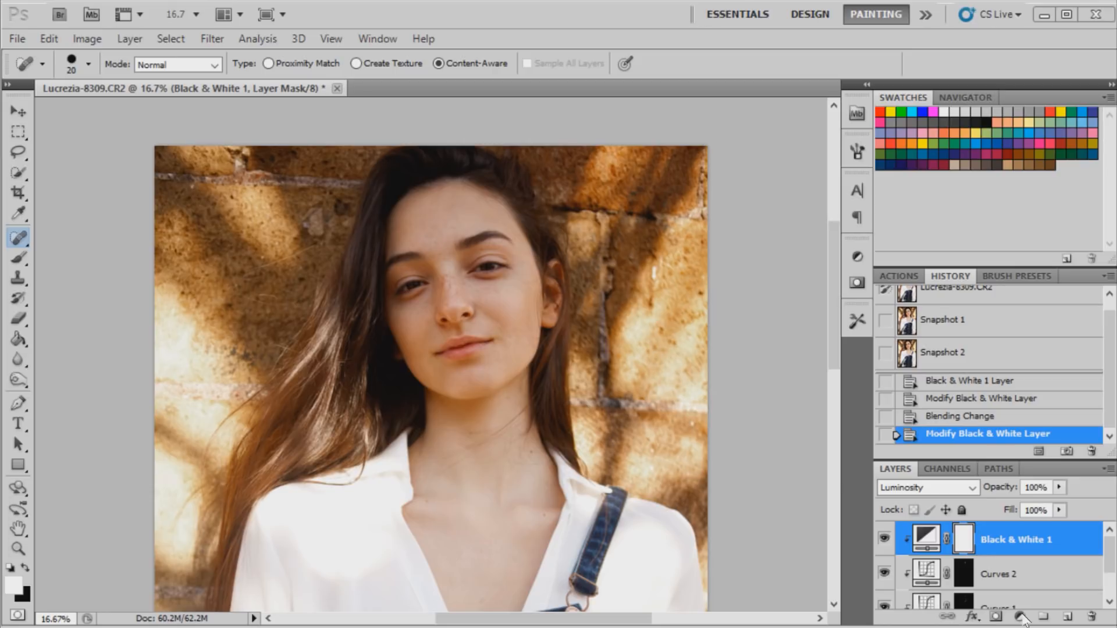
- Add a Curves layer above Black & White 1, raising RGB highlights from input 193 to output 207 and midtones from 87 to 94
click(1021, 616)
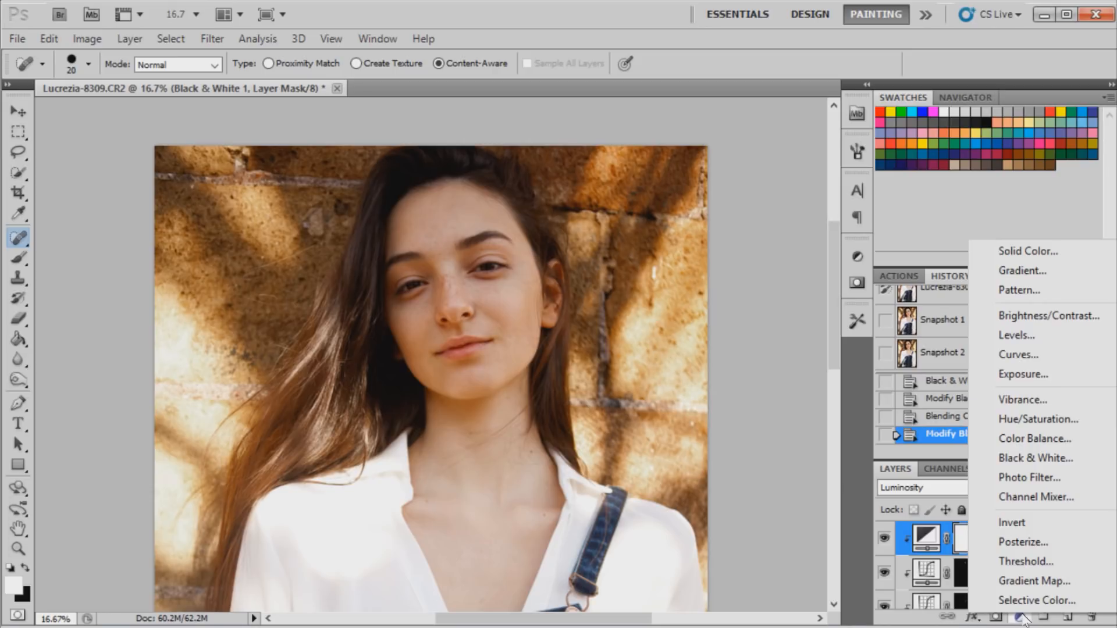
click(1015, 356)
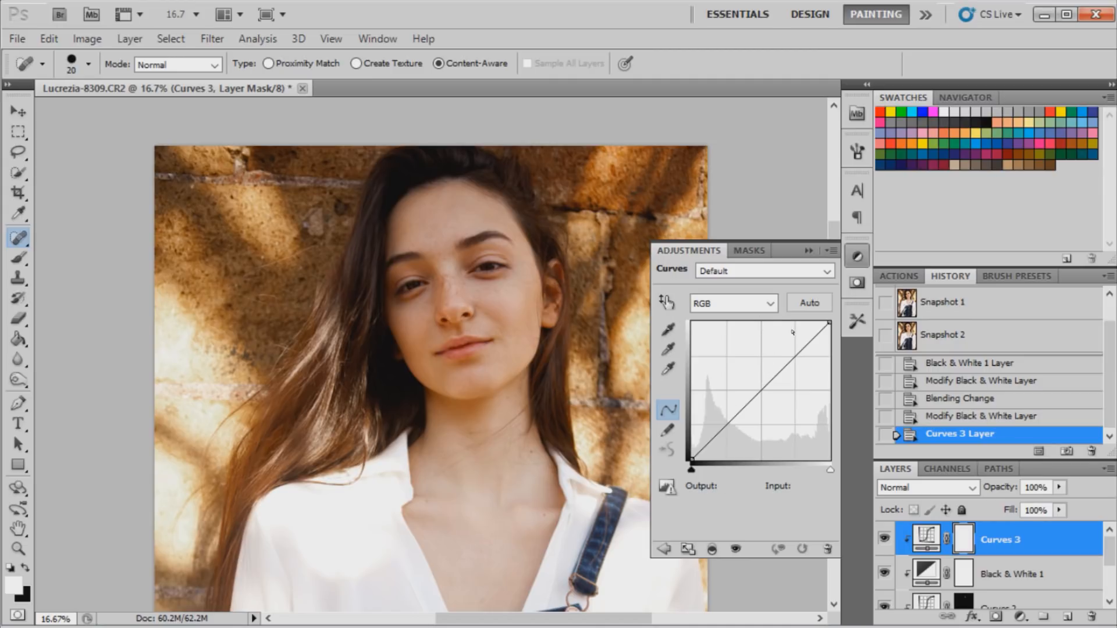
click(802, 347)
drag(802, 346, 796, 347)
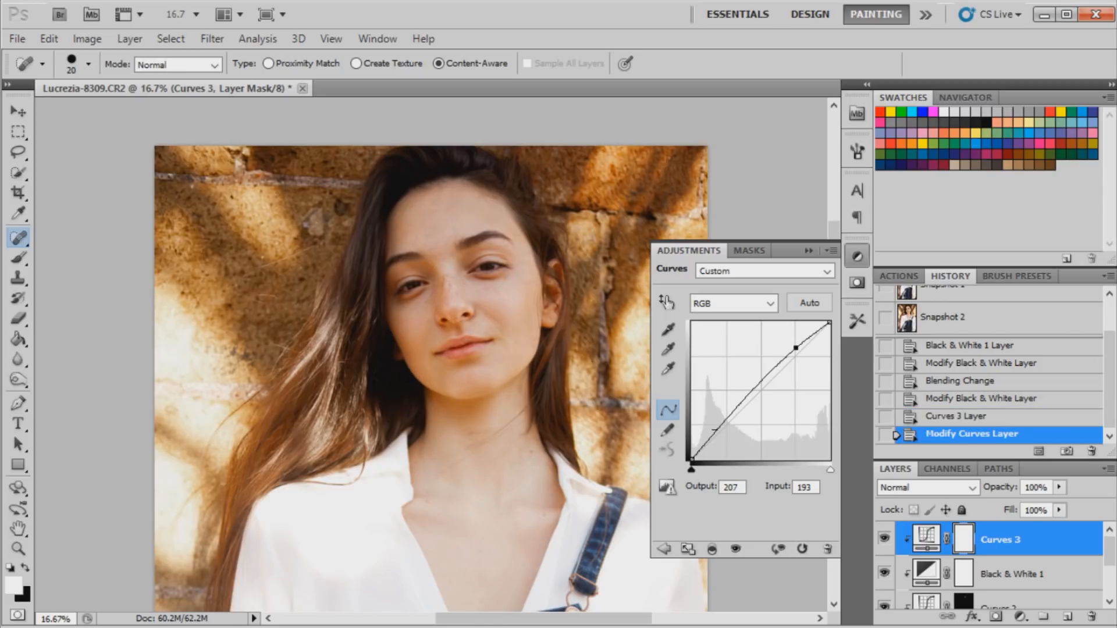
drag(714, 430, 714, 434)
drag(713, 436, 739, 409)
- Adjust the Red channel curve with a slight highlight point and a shadow point at input 69, output 63
click(721, 302)
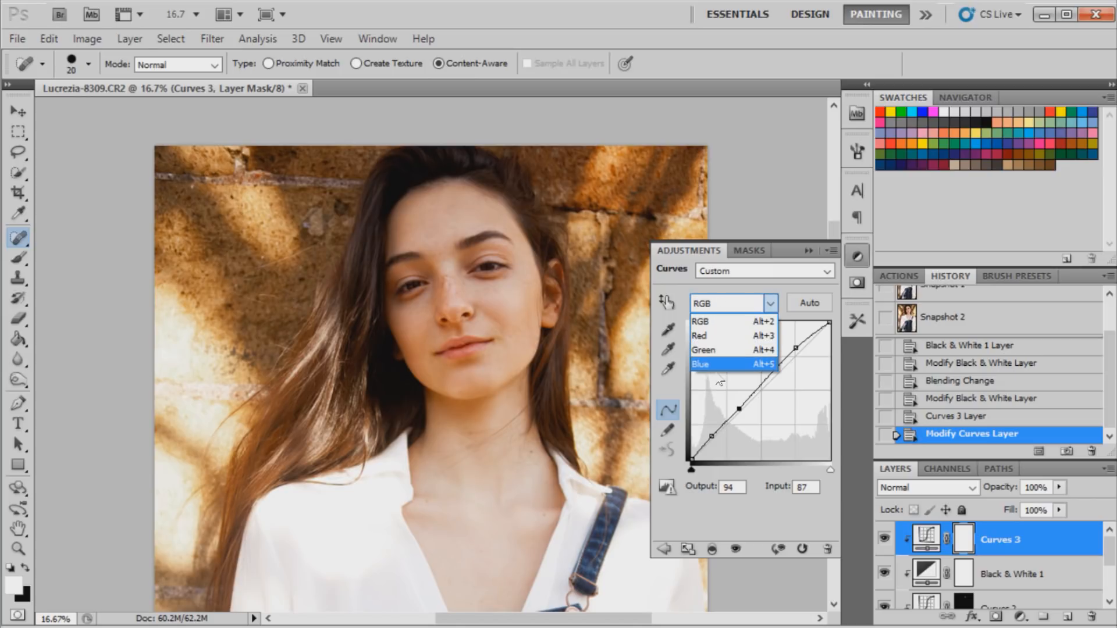
click(715, 336)
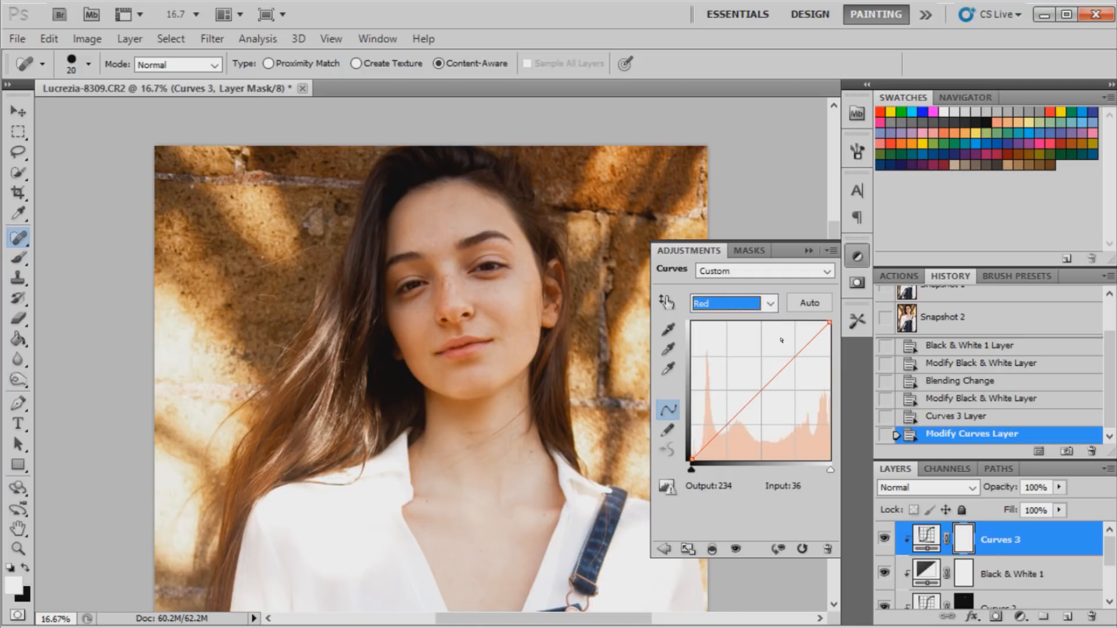
drag(794, 356, 795, 354)
click(732, 417)
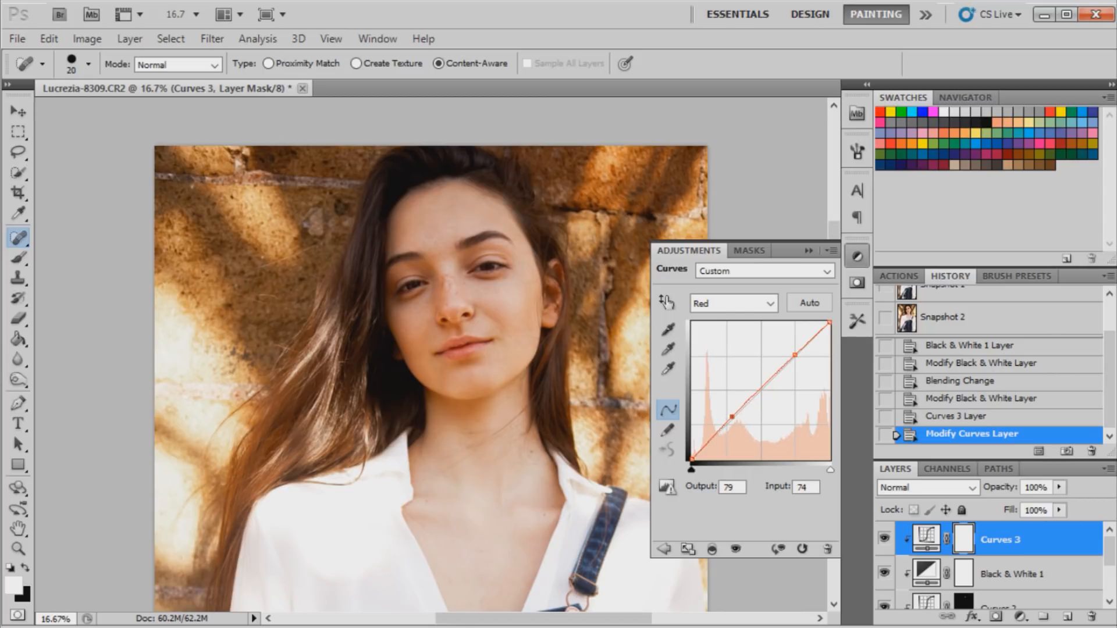
drag(732, 417, 729, 425)
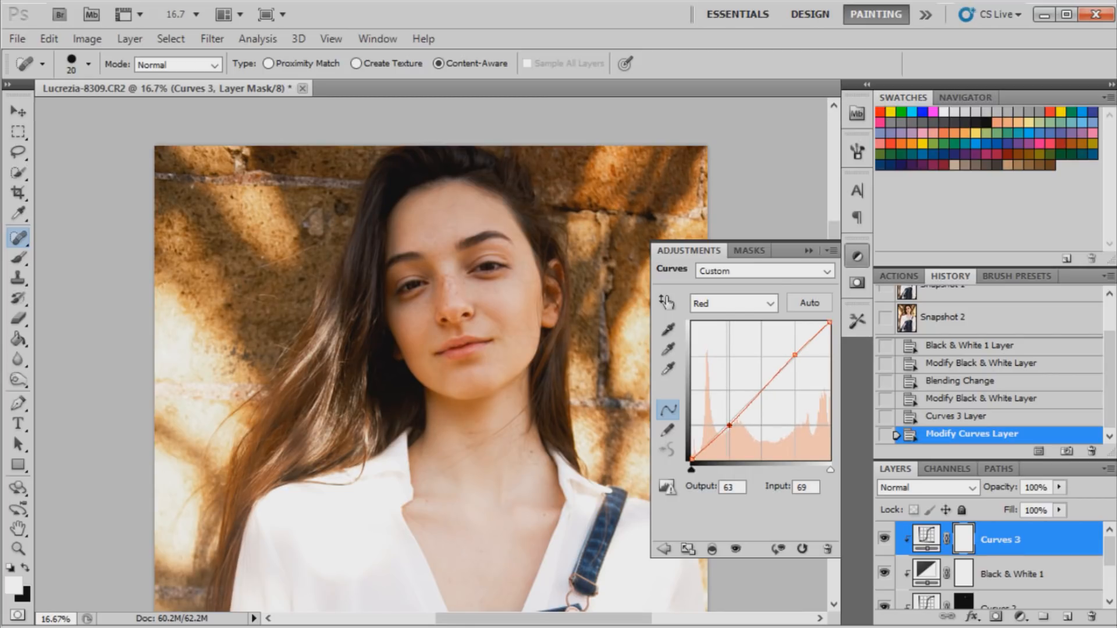
- Adjust the Green channel curve with a highlight point near the diagonal and a shadow point at input 61, output 59
click(734, 303)
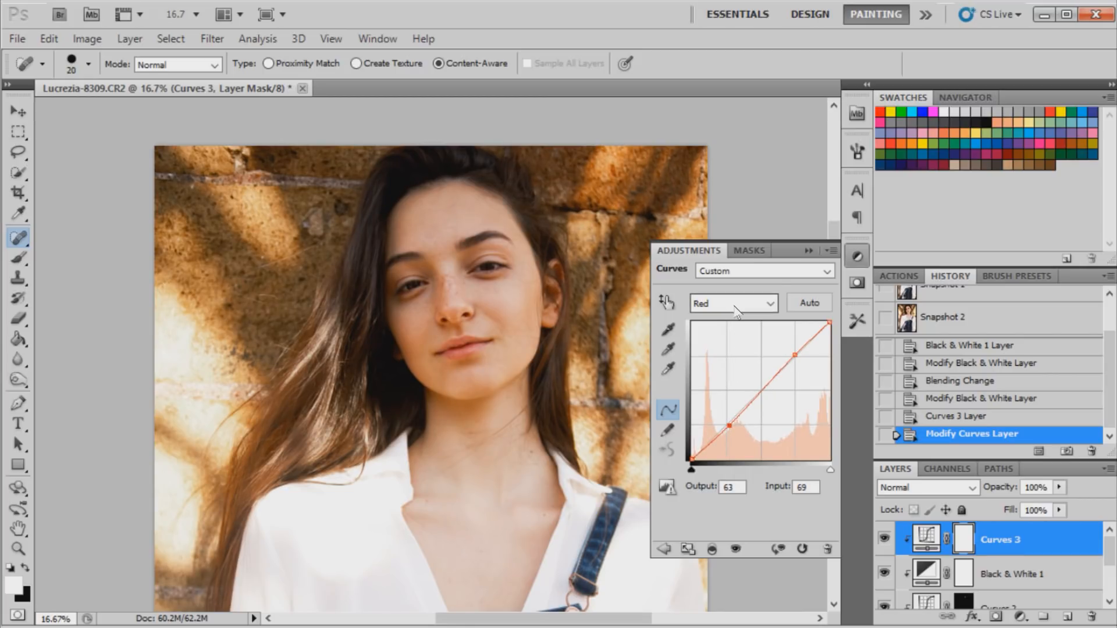
click(730, 347)
click(794, 355)
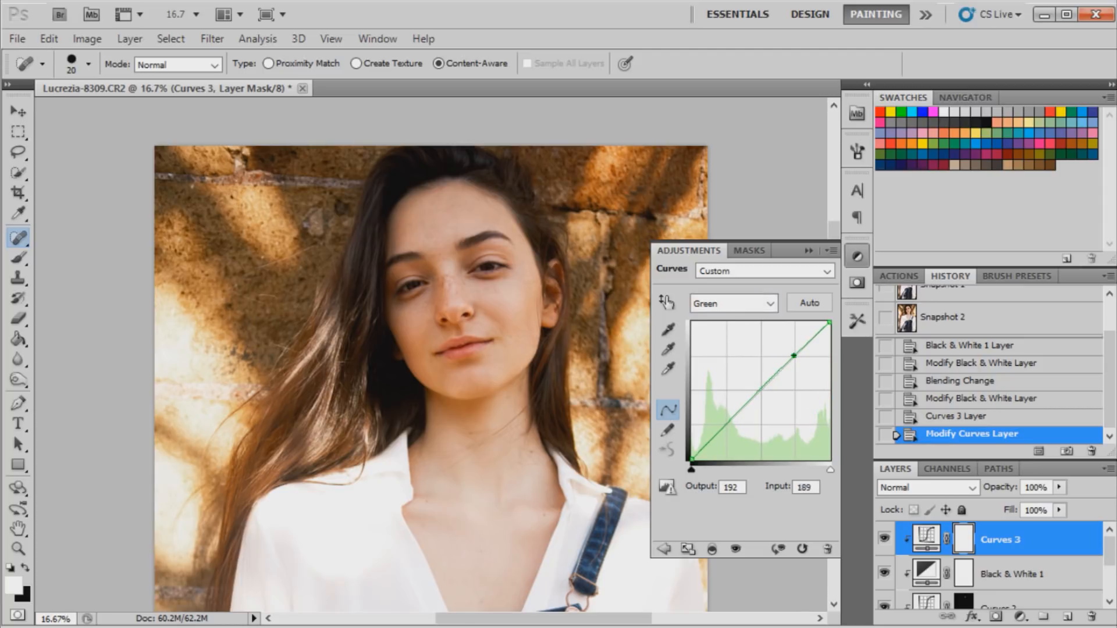
drag(794, 356, 789, 360)
click(725, 428)
- Raise the Blue channel curve at input 169 to output 176 and anchor its shadows at 46
click(733, 303)
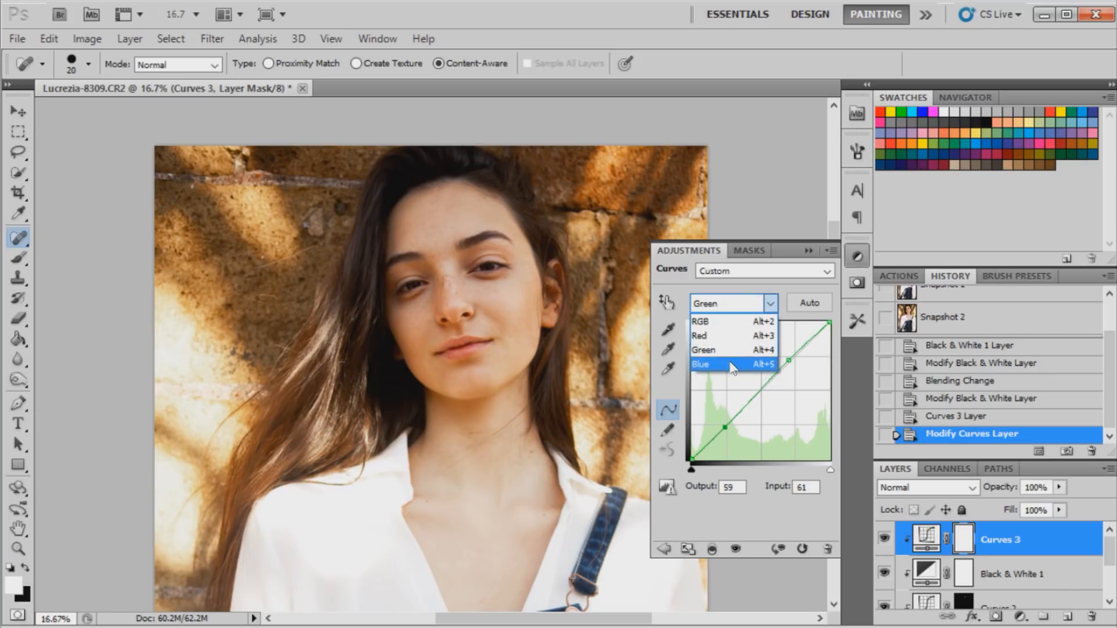
click(733, 363)
mouse_move(795, 356)
mouse_down()
mouse_move(792, 370)
mouse_move(783, 365)
mouse_up()
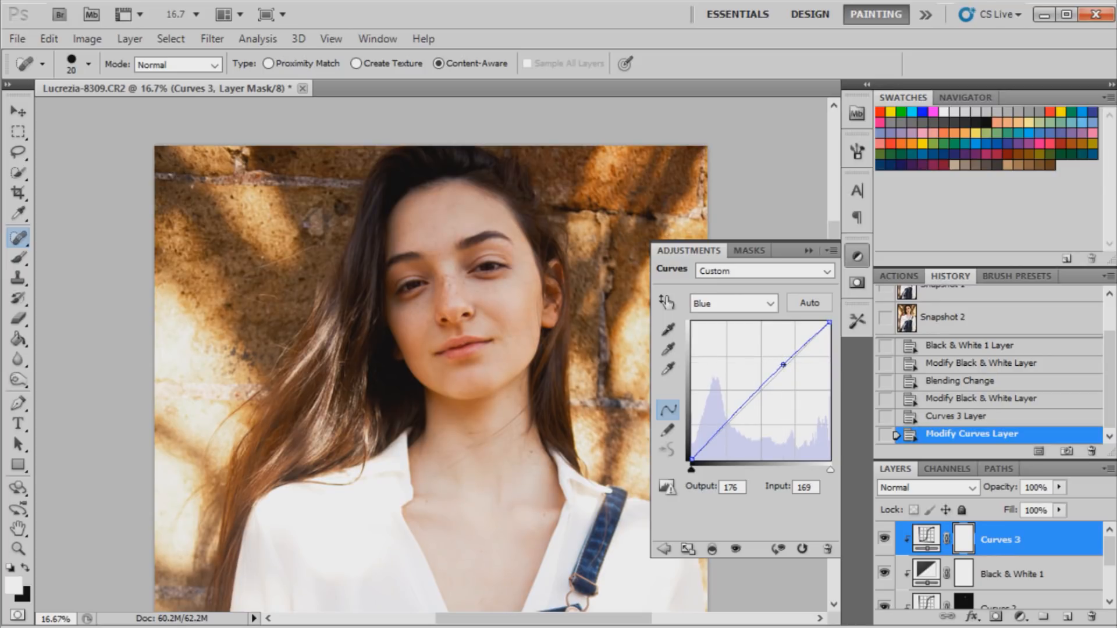
click(717, 434)
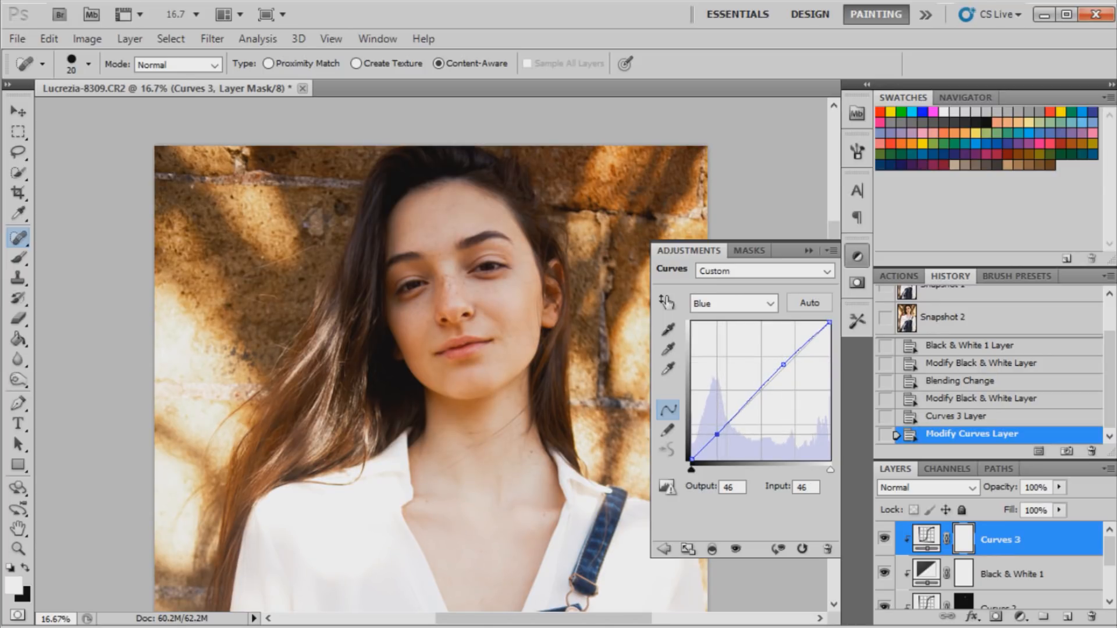
- Toggle the Curves 3 layer's visibility to compare the colour toning, and collapse its adjustment settings
click(884, 540)
click(883, 541)
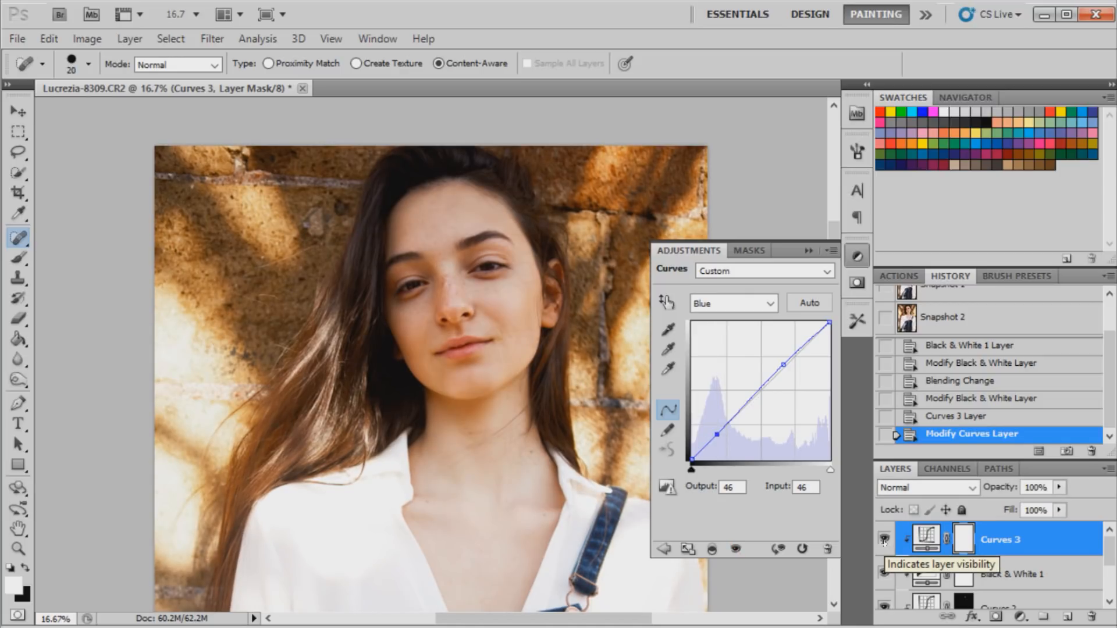
click(858, 247)
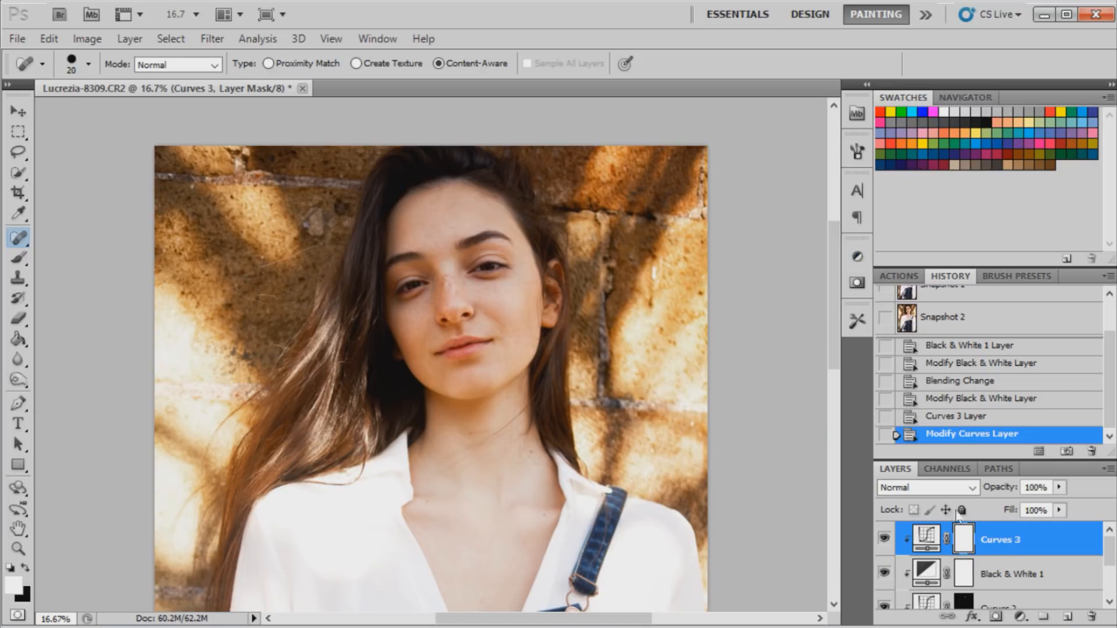
- Add a Selective Color layer above Curves 3 and set its Whites to Cyan +9, Magenta -7 and Yellow +13
click(1019, 618)
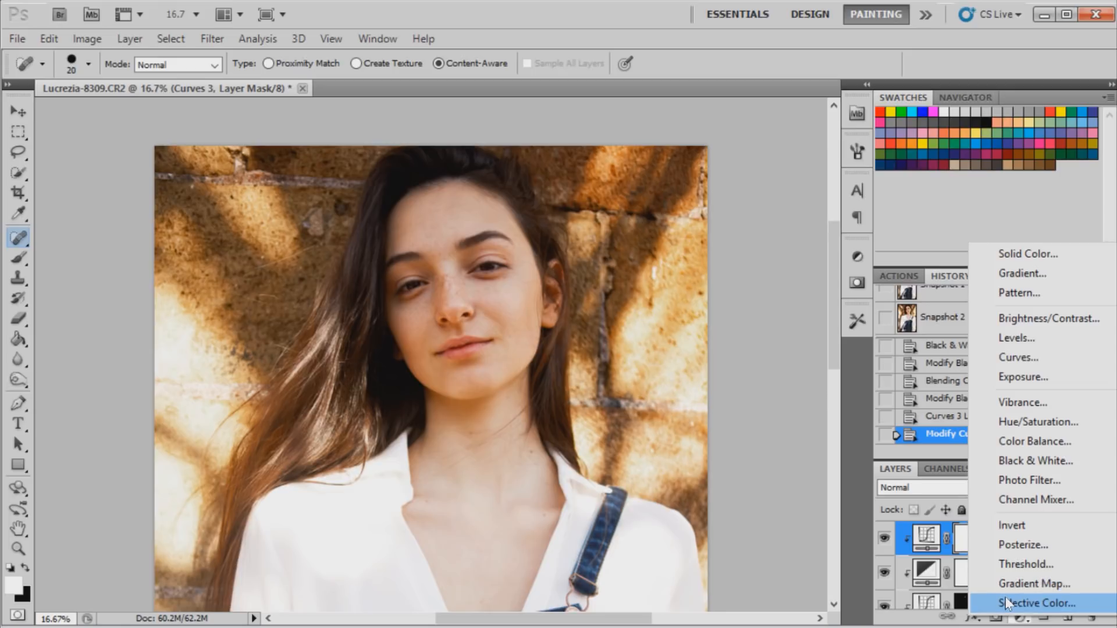
click(1009, 603)
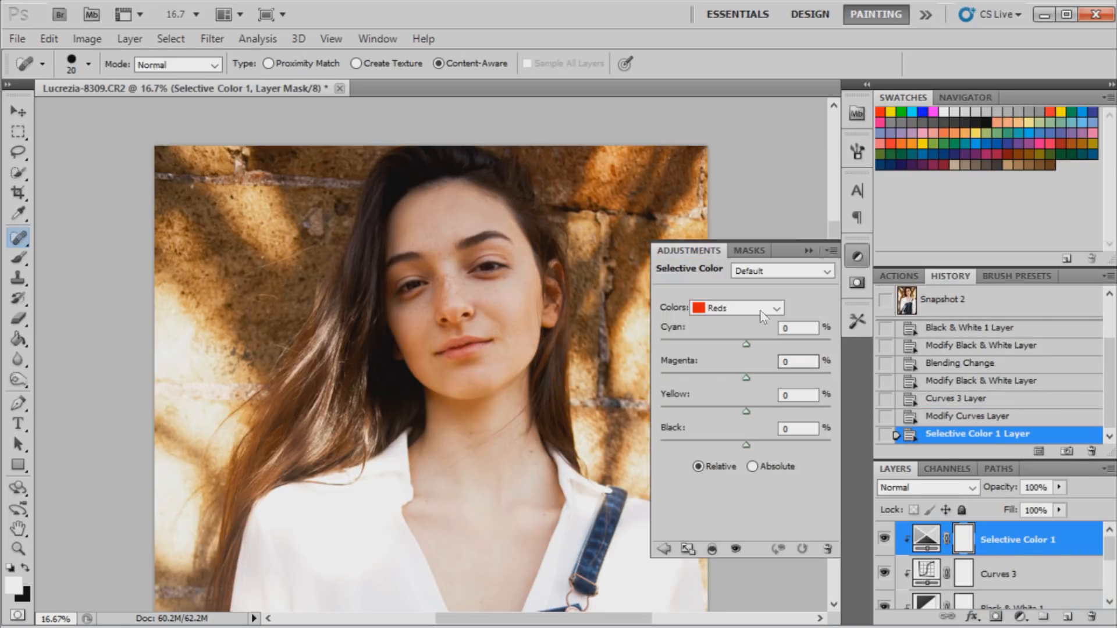
click(762, 314)
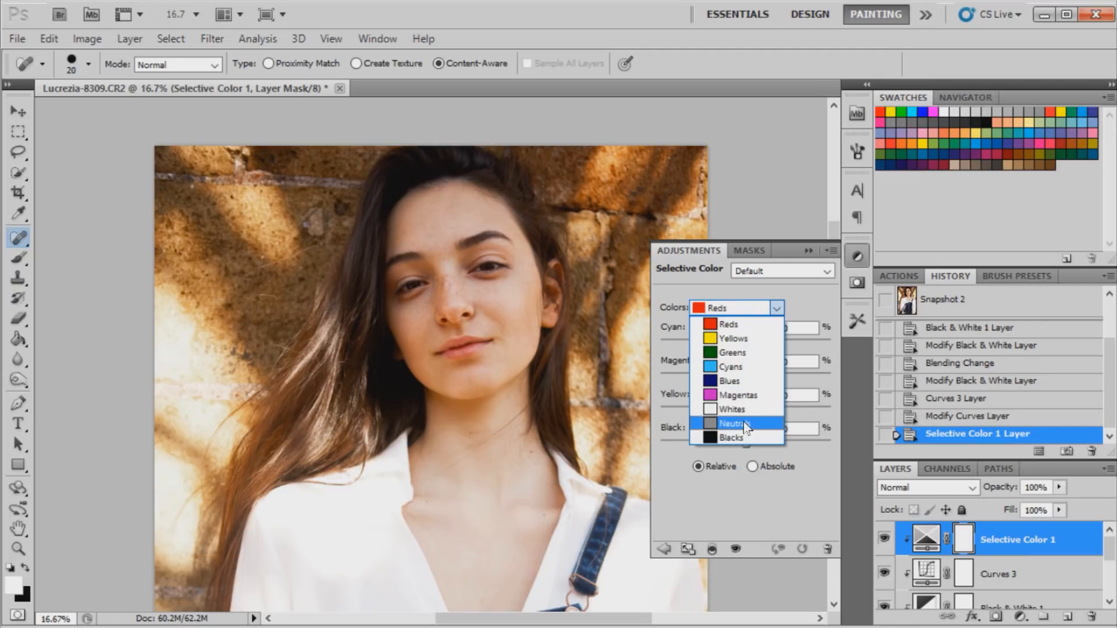
click(743, 410)
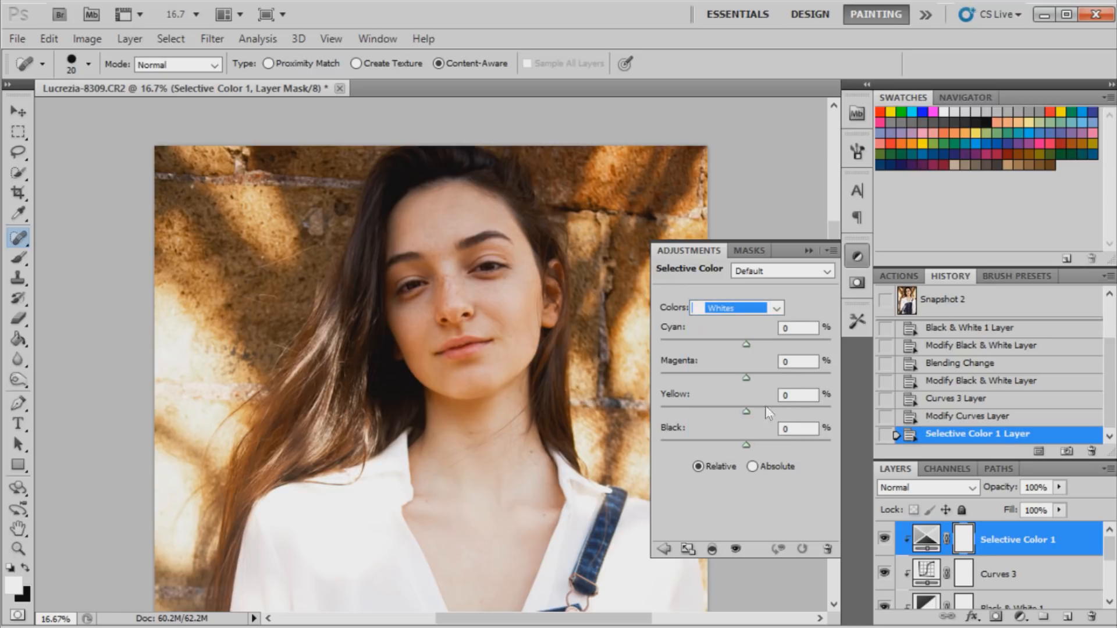
click(781, 362)
drag(746, 345, 756, 411)
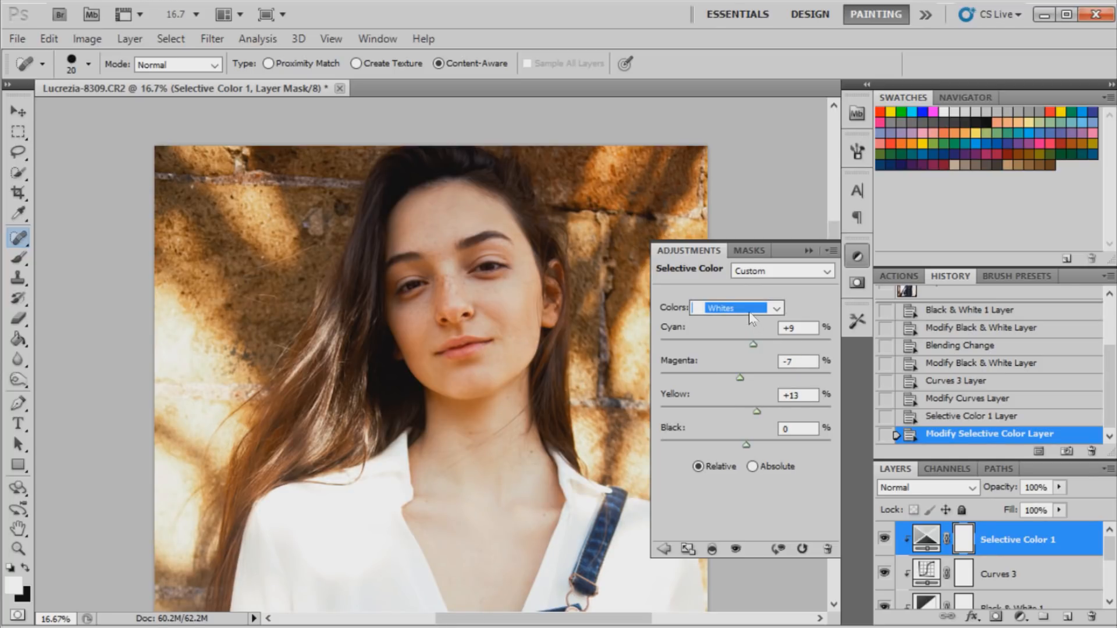
- Fine-tune the Selective Color layer's Neutrals with slight changes to Cyan, Magenta and Yellow
click(734, 308)
click(734, 425)
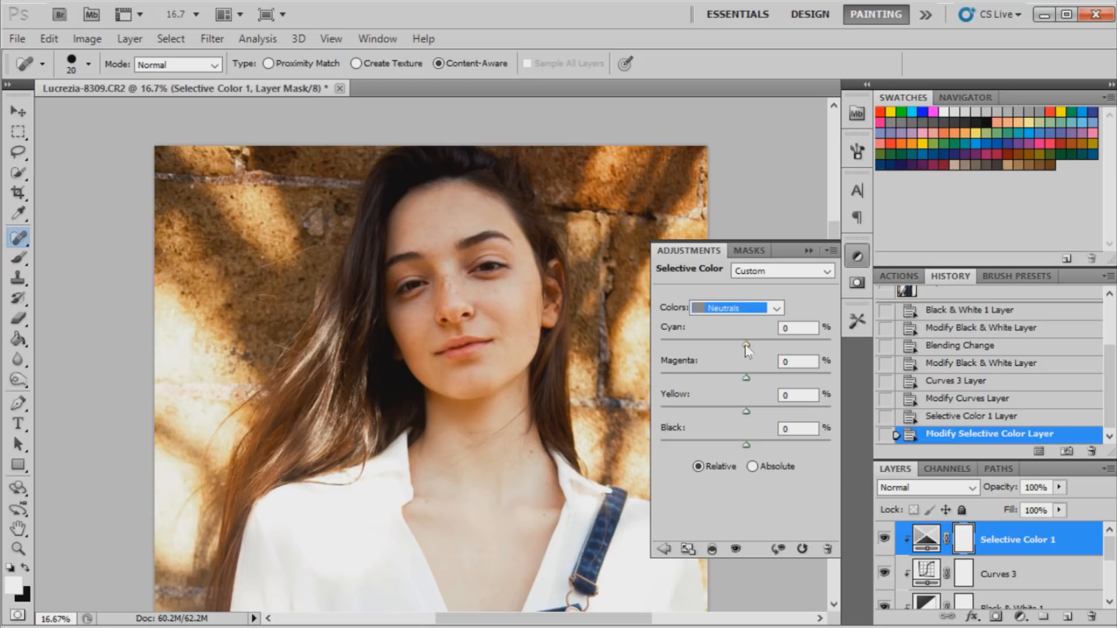
drag(747, 344, 748, 378)
mouse_move(747, 411)
mouse_down()
mouse_move(734, 411)
mouse_move(745, 411)
mouse_up()
- Lower Cyan slightly and raise Yellow slightly in the Selective Color layer's Blacks, and collapse the adjustment settings
click(734, 309)
click(728, 437)
mouse_move(747, 344)
mouse_down()
mouse_move(738, 349)
mouse_move(748, 350)
mouse_move(746, 387)
mouse_move(743, 345)
mouse_up()
drag(743, 344, 745, 344)
drag(746, 411, 748, 411)
click(858, 256)
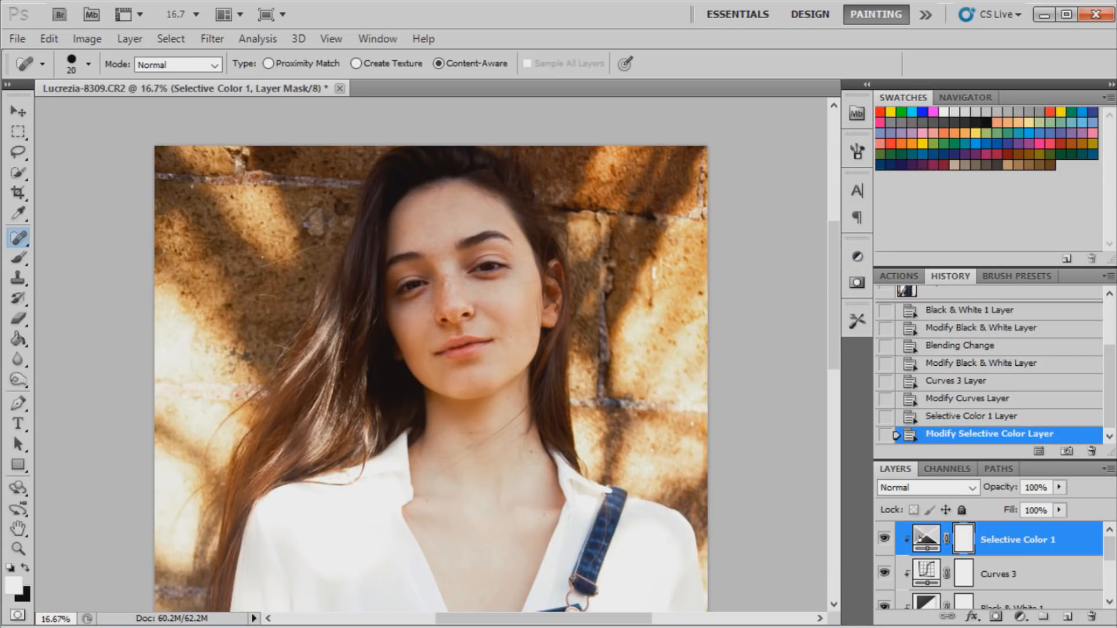
- Toggle the Selective Color 1 layer's visibility to compare the portrait with and without it
click(884, 538)
click(884, 538)
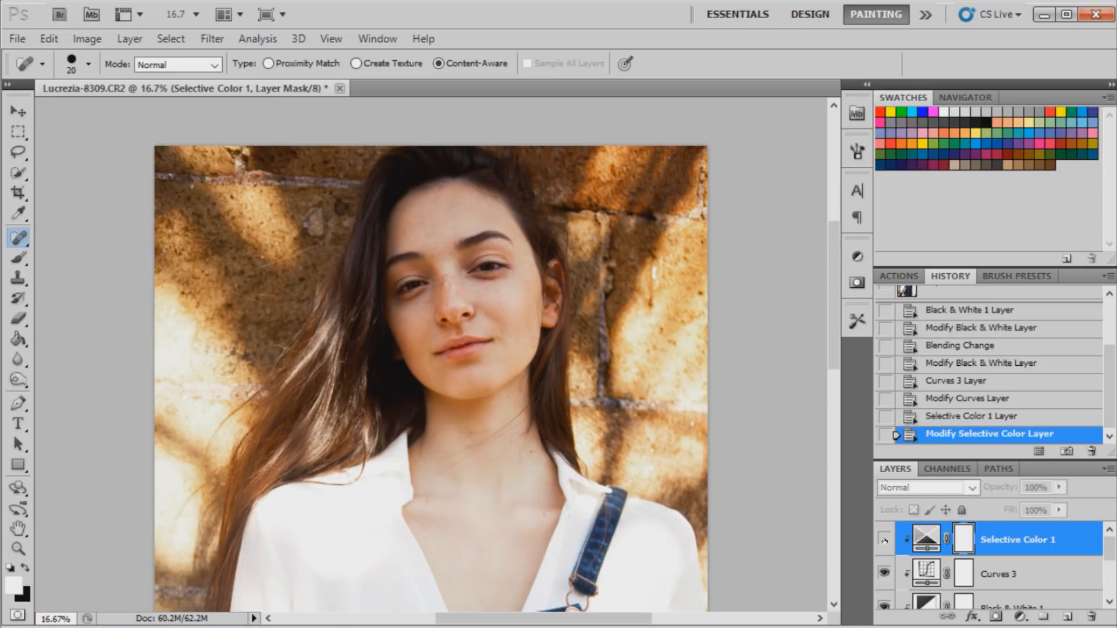
click(884, 539)
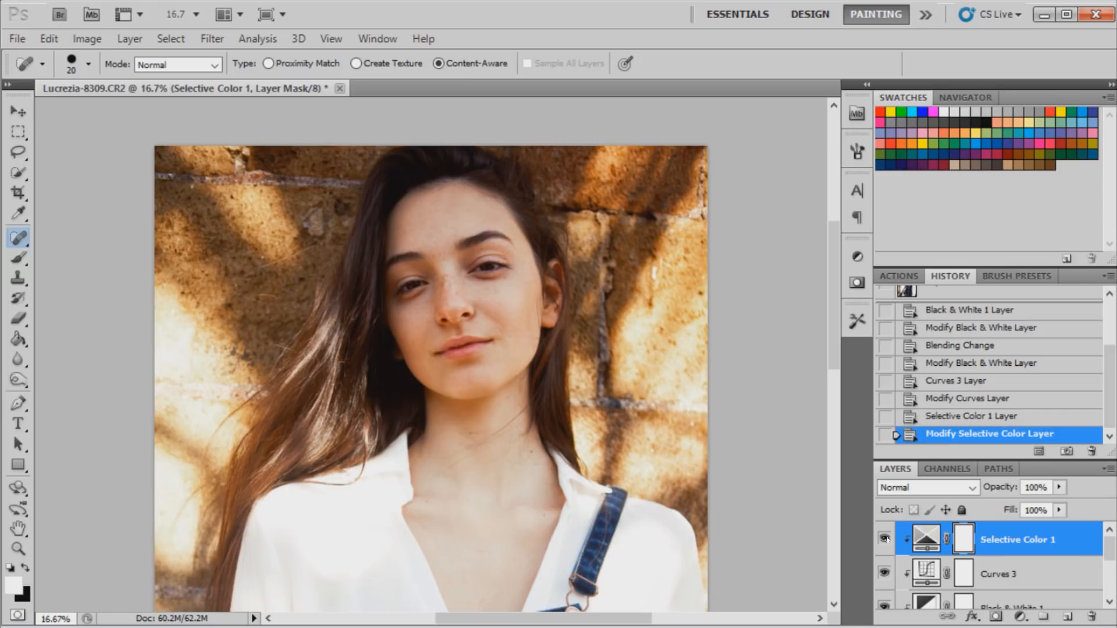
- Duplicate the Background layer at the bottom of the layer stack
key(ctrl+minus)
key(ctrl+minus)
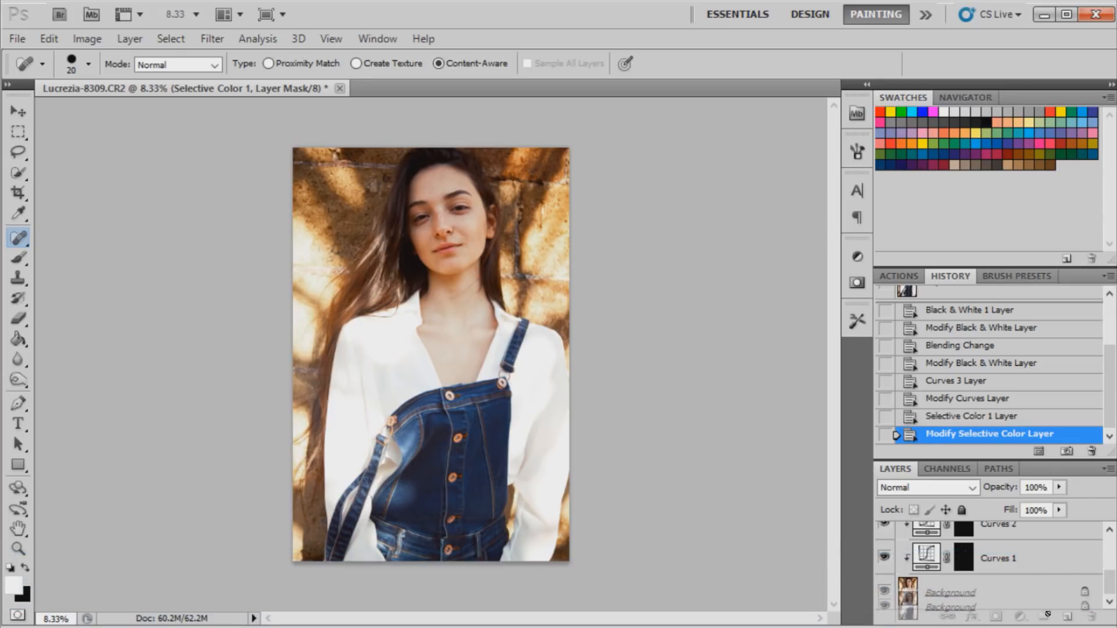
drag(1067, 617, 1067, 620)
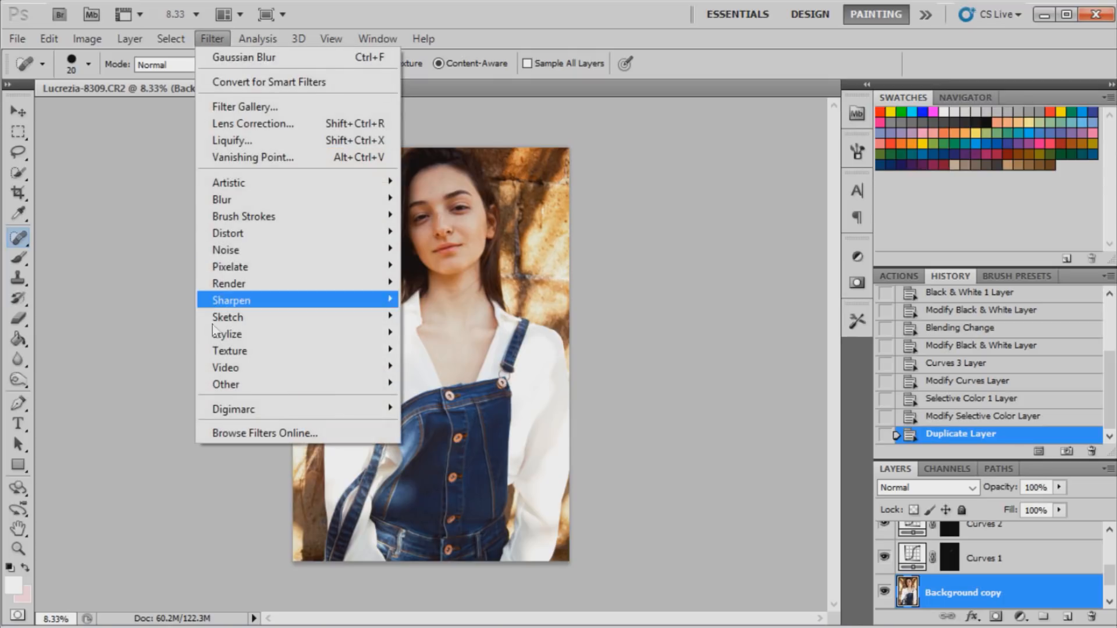
- Apply a High Pass filter with a small radius to the Background copy and set its blend mode to Overlay
mouse_move(373, 384)
click(150, 401)
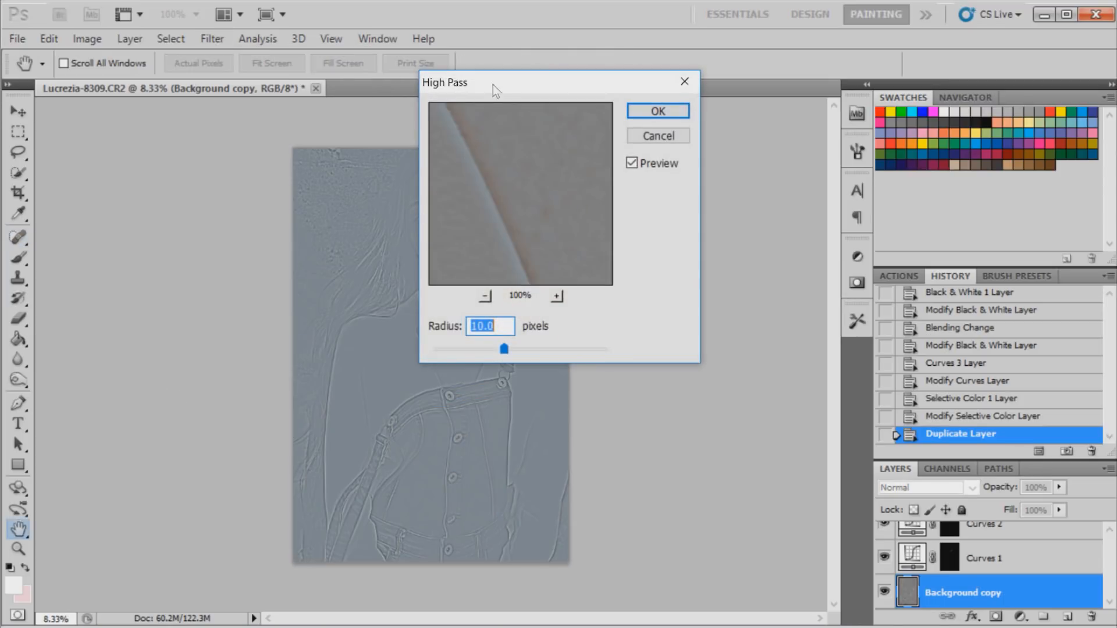
drag(494, 85, 597, 146)
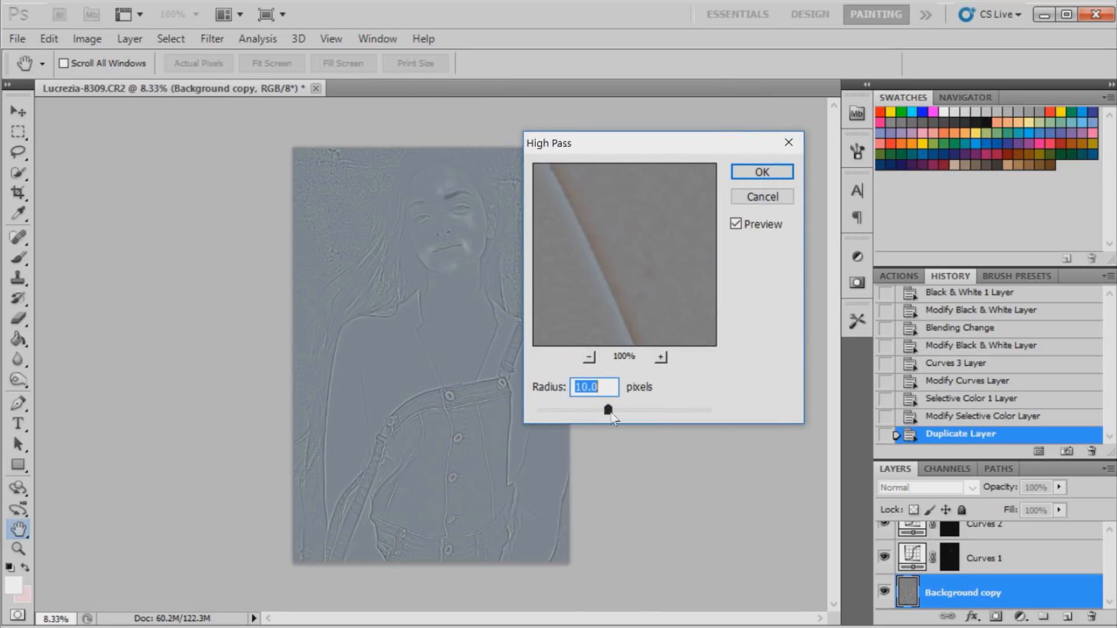
drag(611, 413, 583, 418)
click(756, 176)
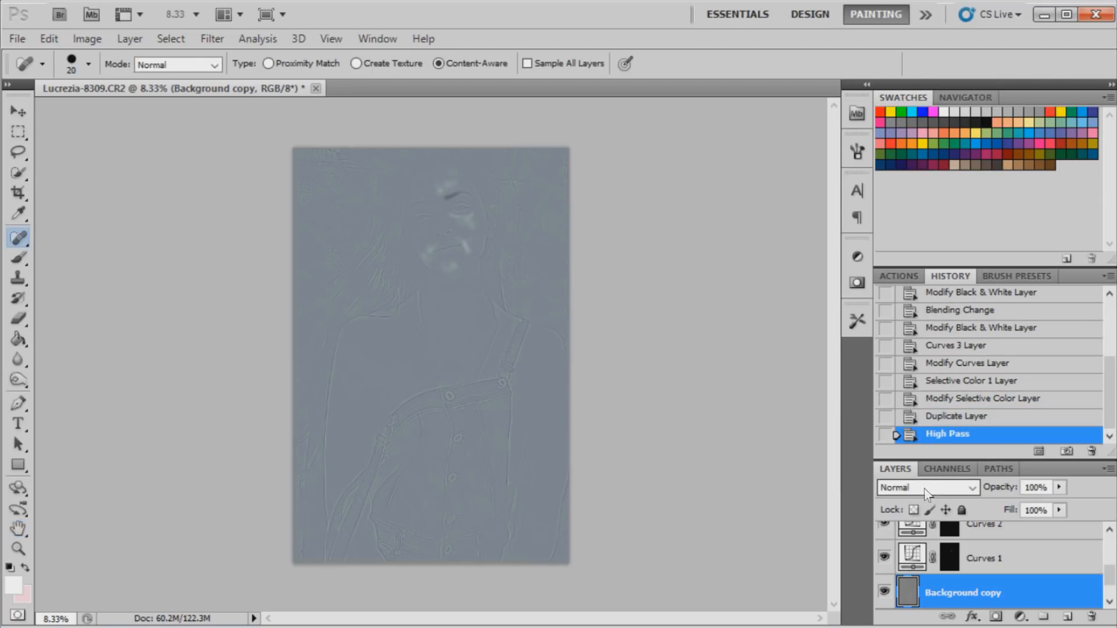
click(925, 489)
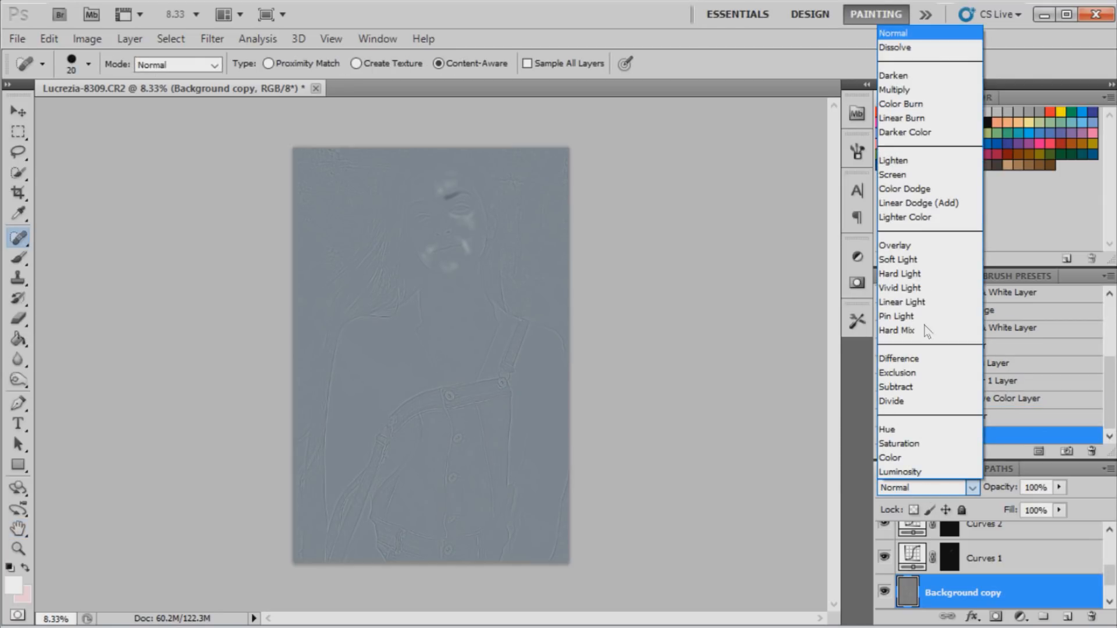
click(921, 245)
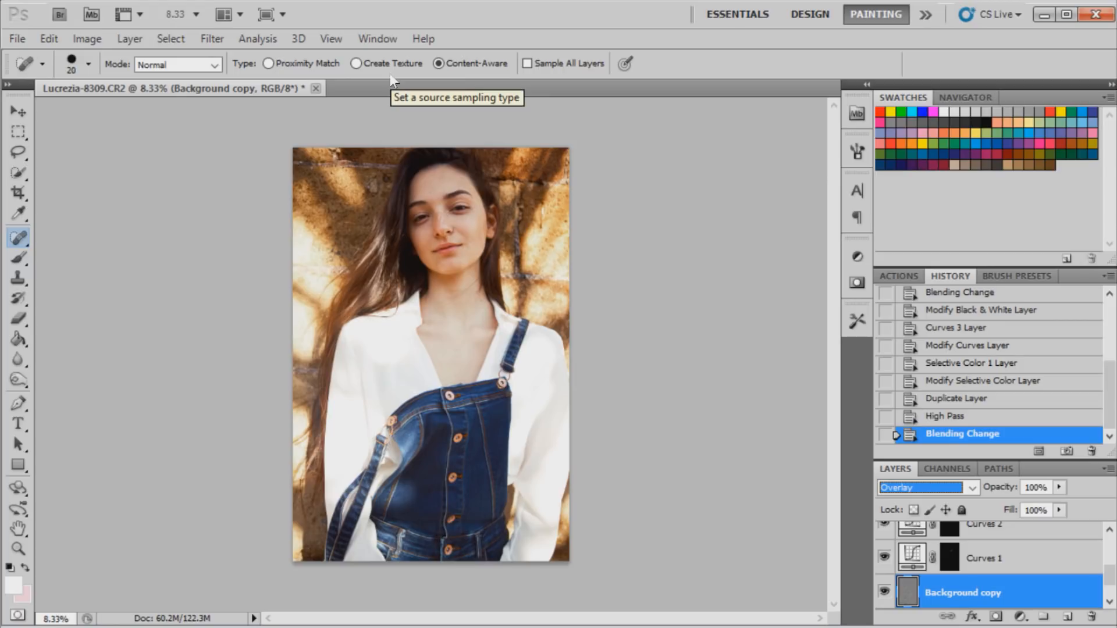
- Toggle the Background copy layer's visibility to compare the sharpening on the face at 33.3% zoom
key(ctrl+plus)
key(ctrl+plus)
key(ctrl+plus)
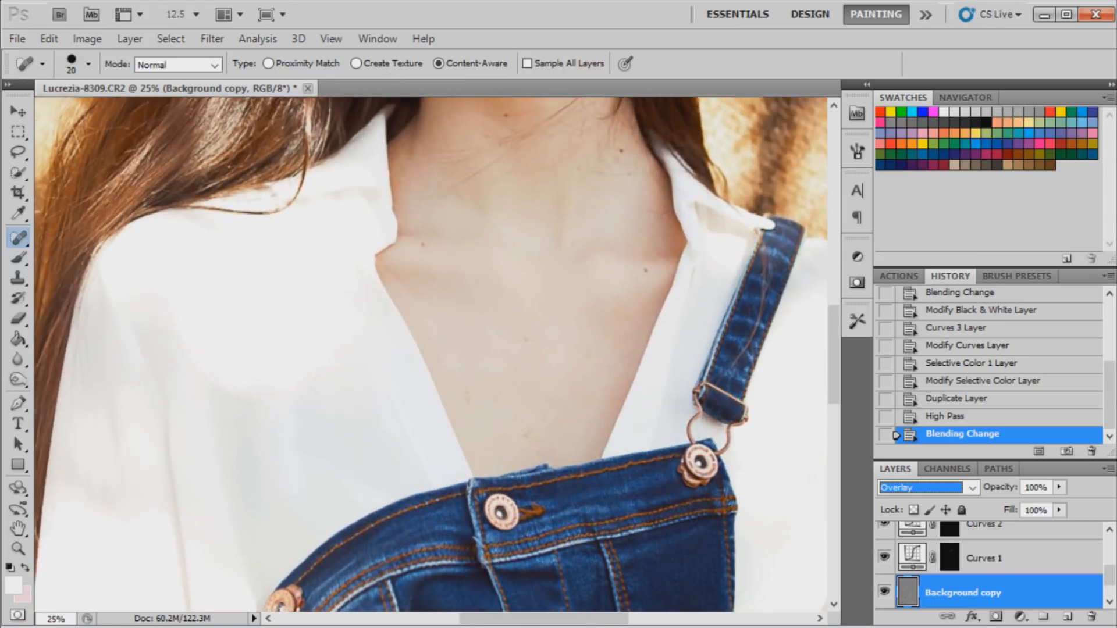
key(ctrl+plus)
drag(827, 396, 829, 288)
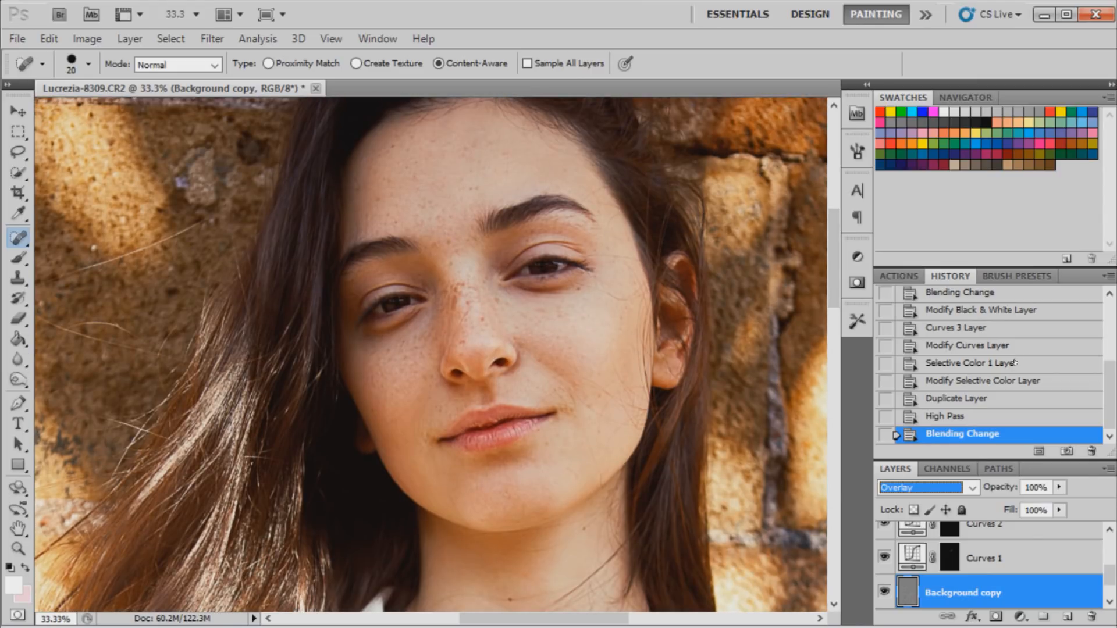
click(885, 590)
click(885, 591)
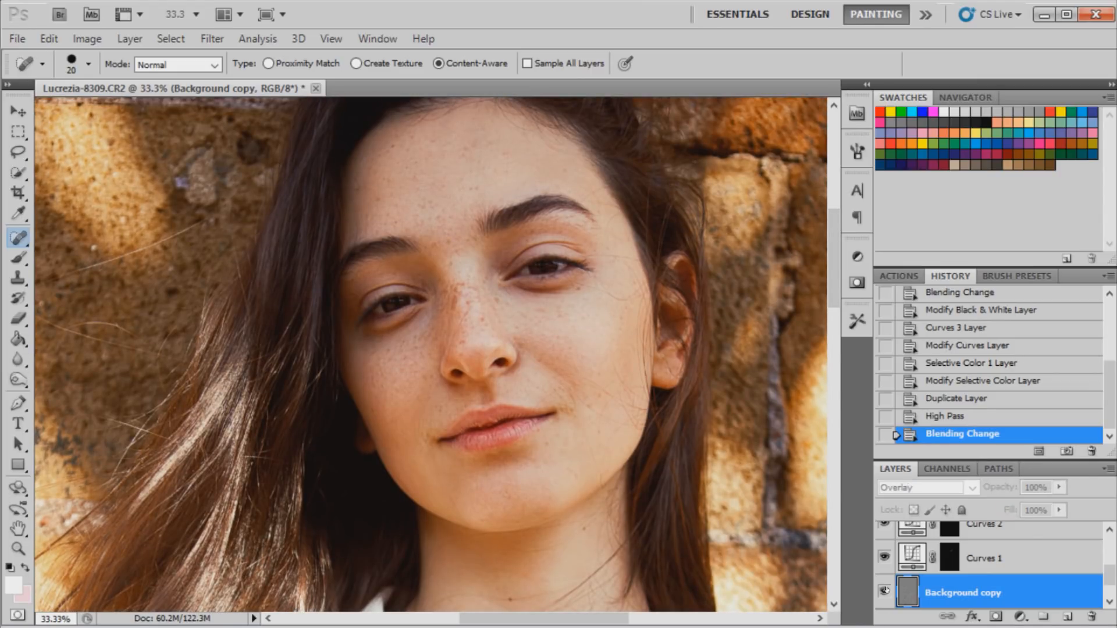
click(884, 591)
click(885, 591)
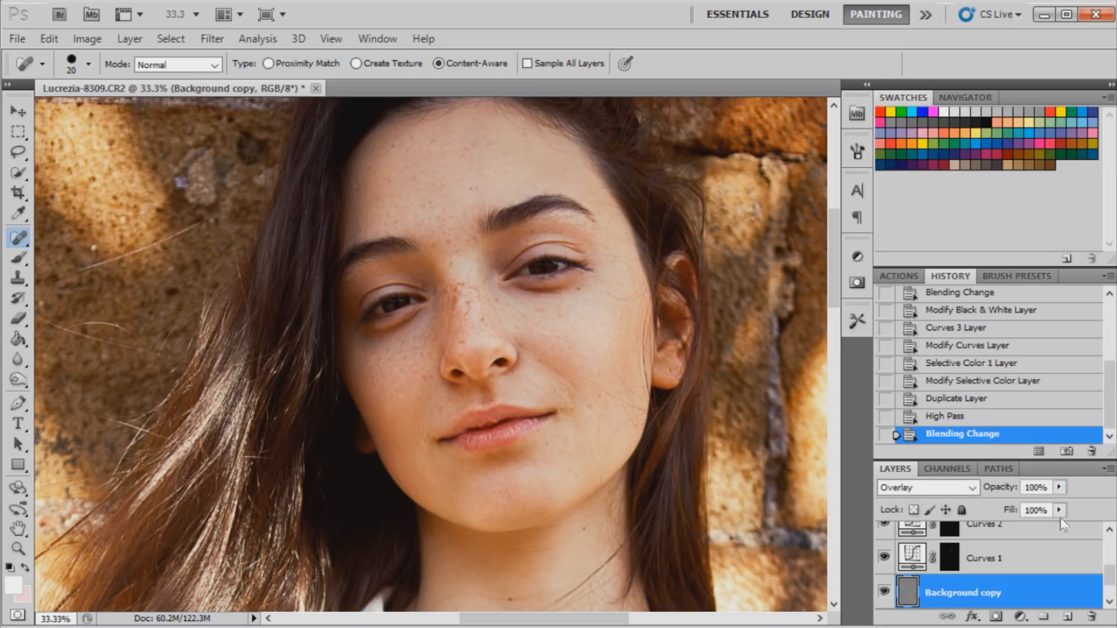
- Reduce the opacity of the sharpening Background copy layer to 57%
click(1060, 487)
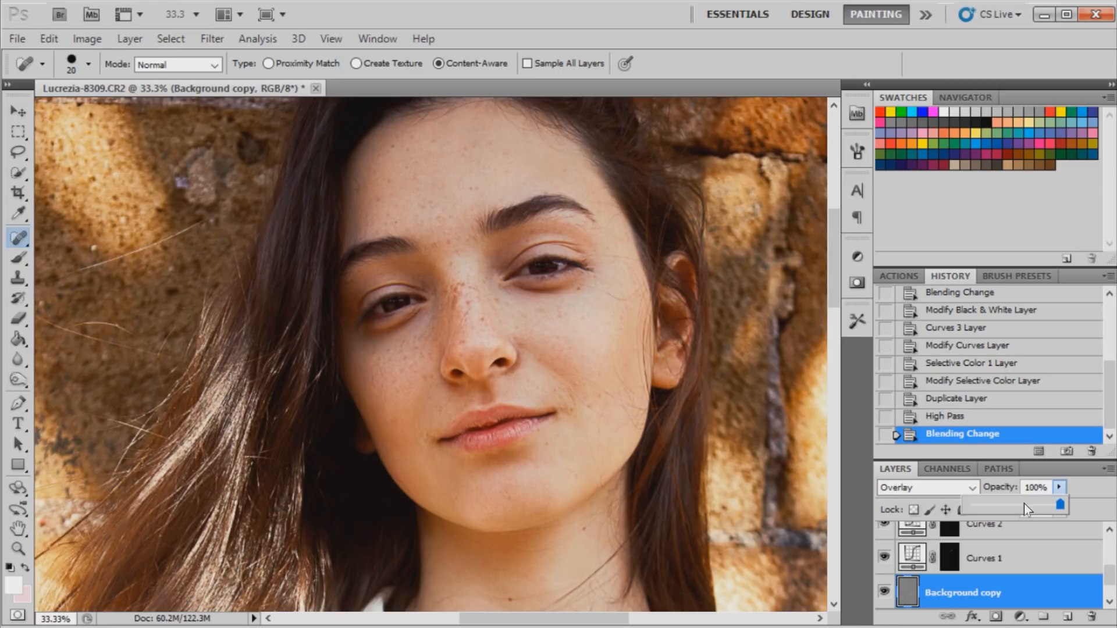
click(1026, 505)
drag(1028, 507, 1023, 506)
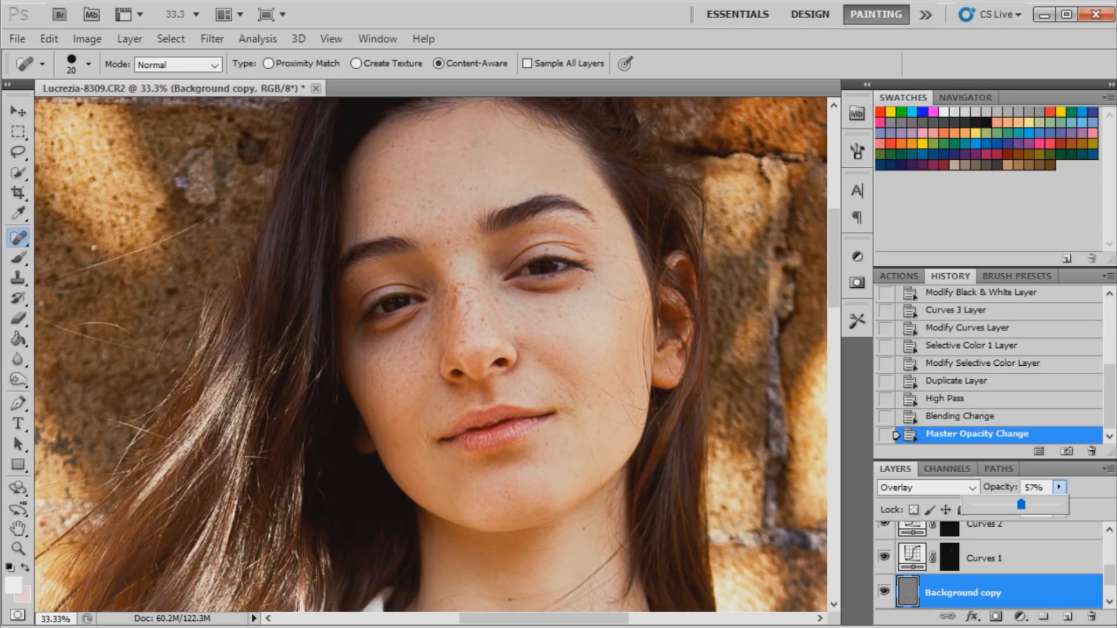
click(846, 364)
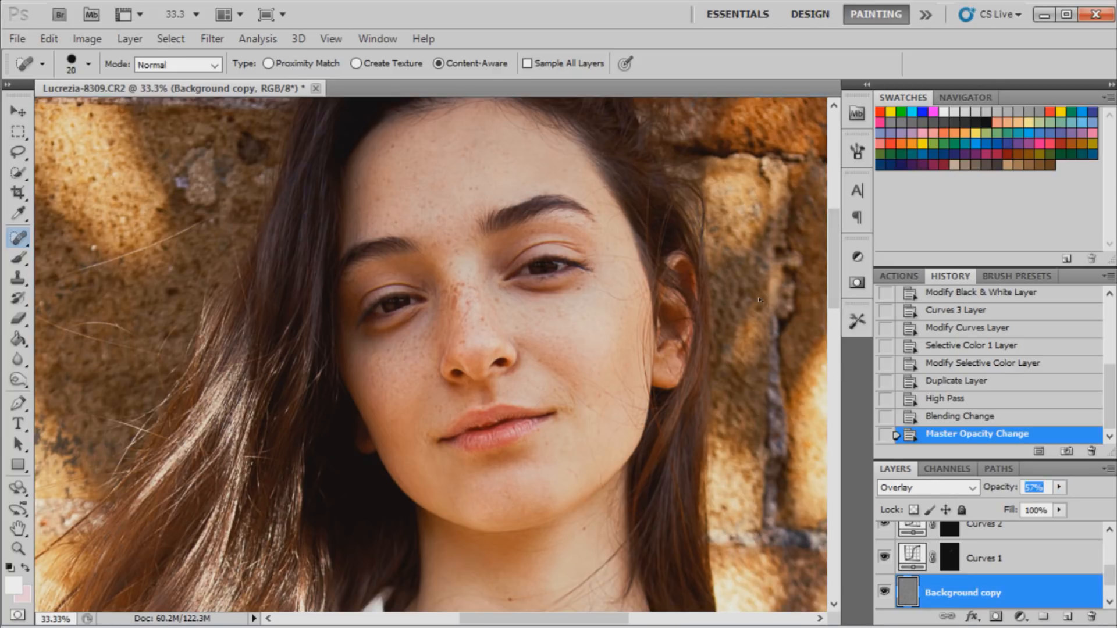
- Switch to the open 8309-Edit.psd version of the portrait and examine its stack of adjustment layers from Curves 3 up to Curves 2
key(ctrl+minus)
key(ctrl+minus)
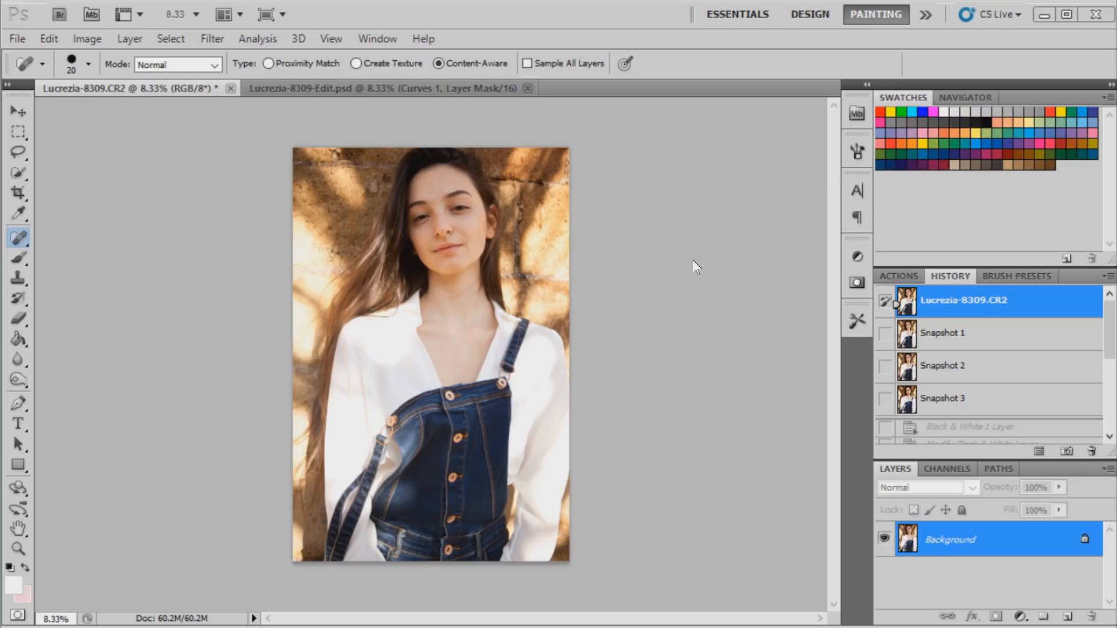
click(450, 87)
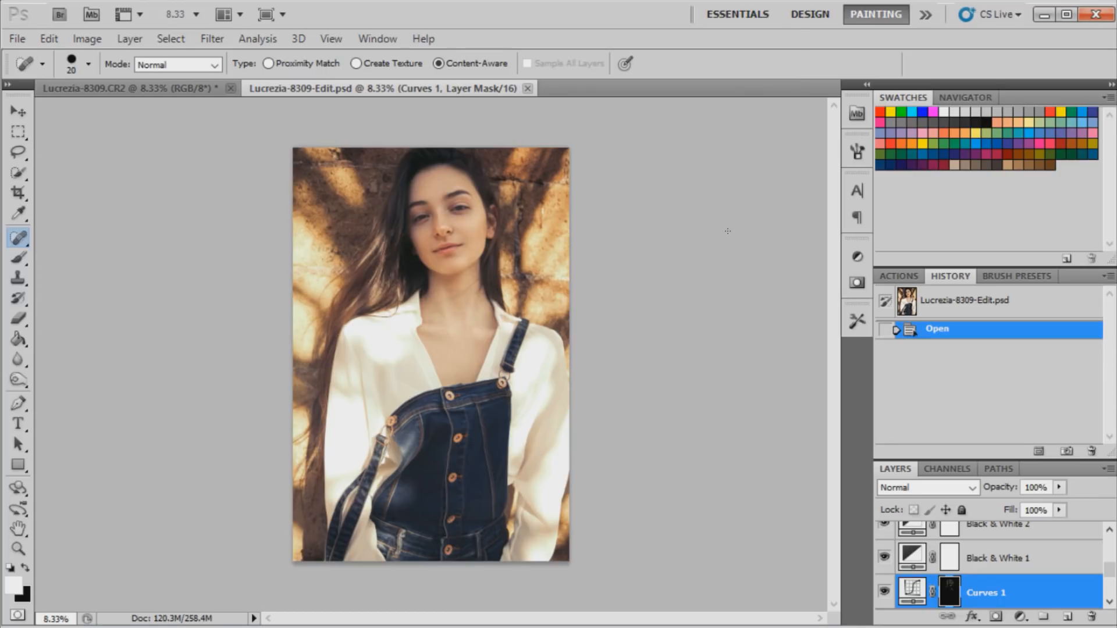
click(1109, 602)
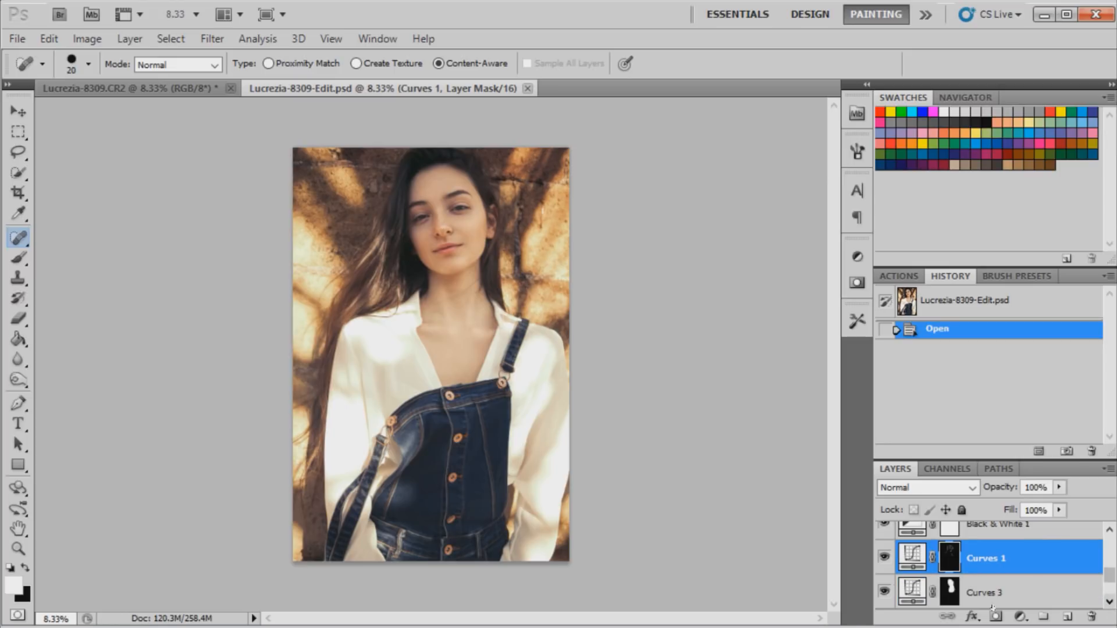
click(1109, 532)
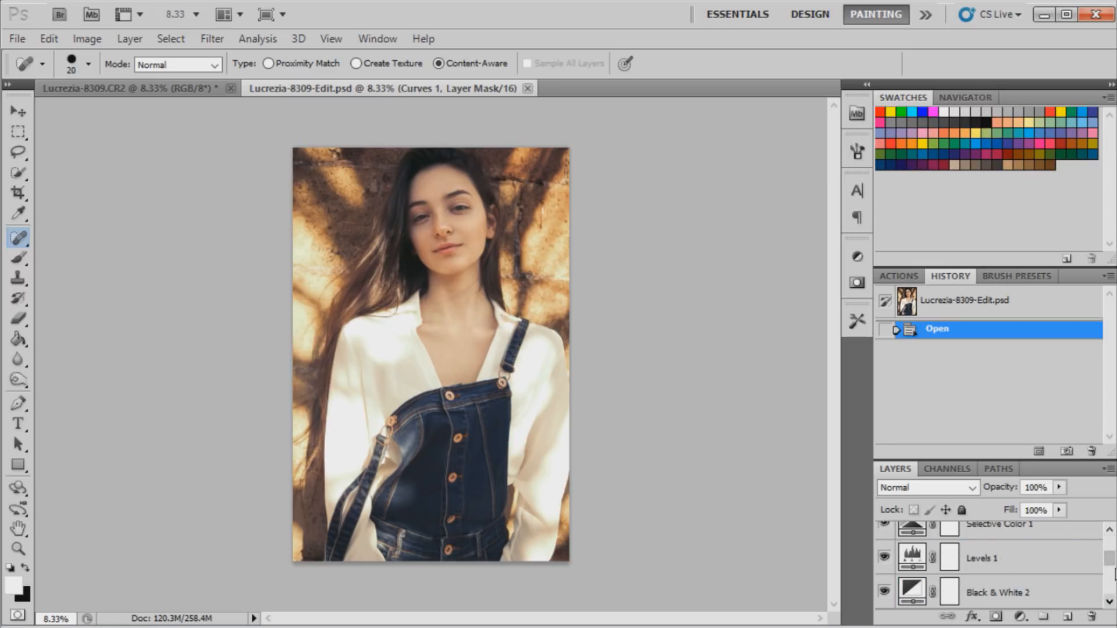
click(1108, 530)
click(1109, 530)
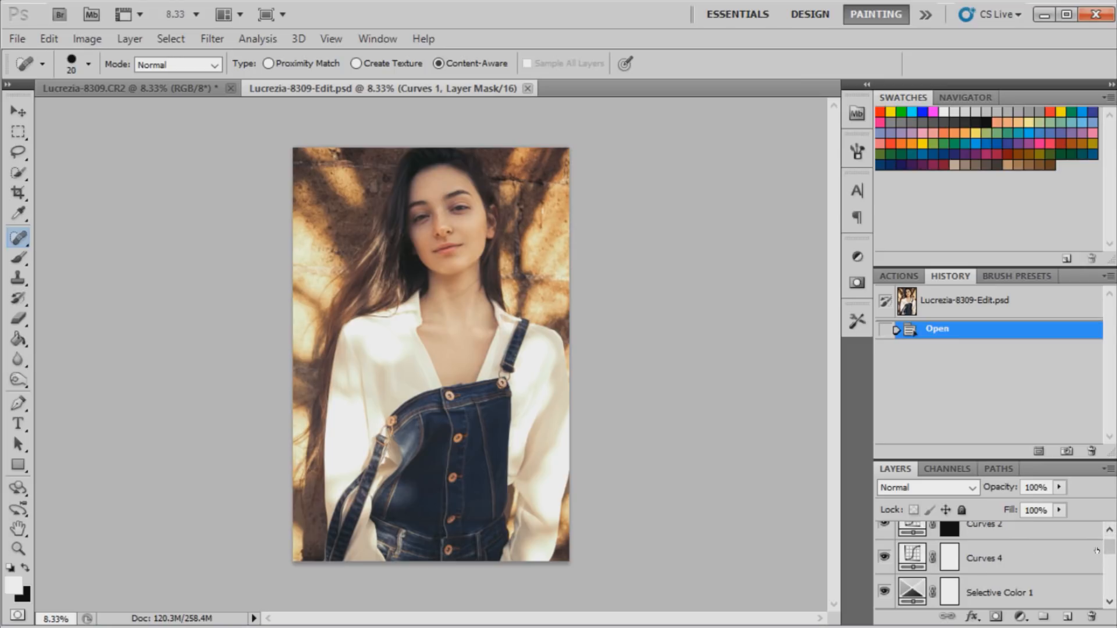
click(1109, 530)
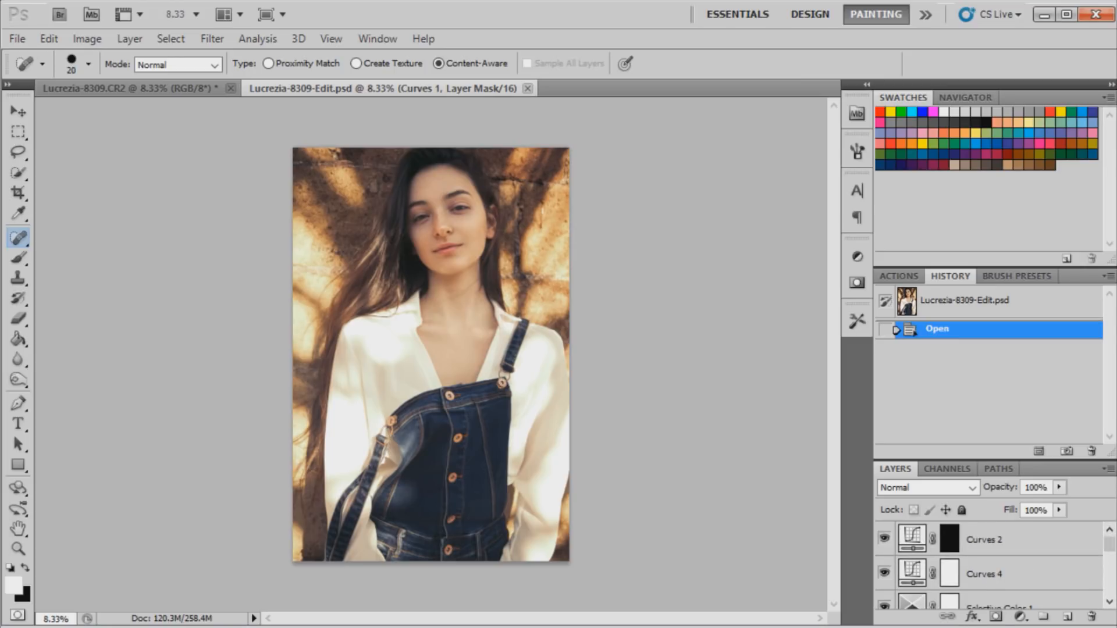